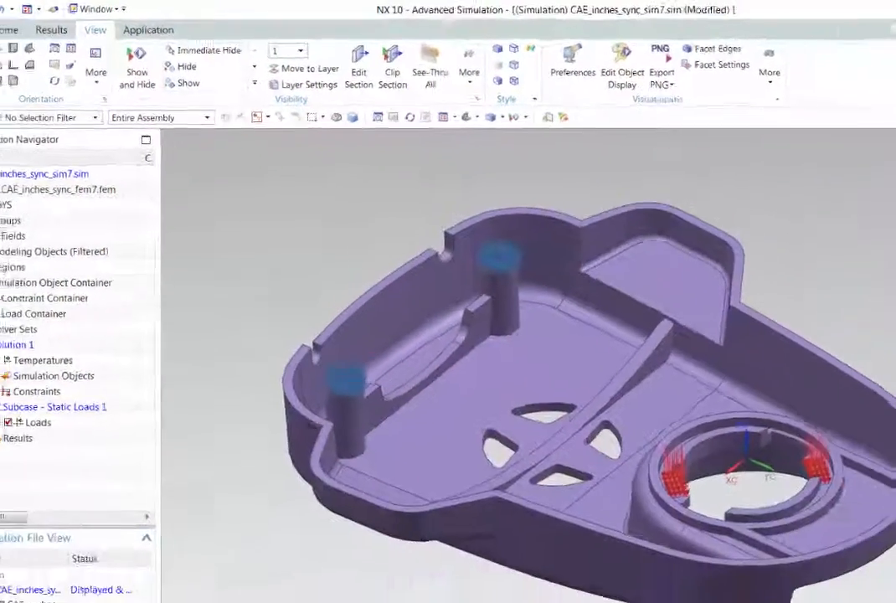
# Display the idealized part CAE_inches_sync_fem7_i.prt and promote its solid body for editing.
pyautogui.doubleClick(80, 483)
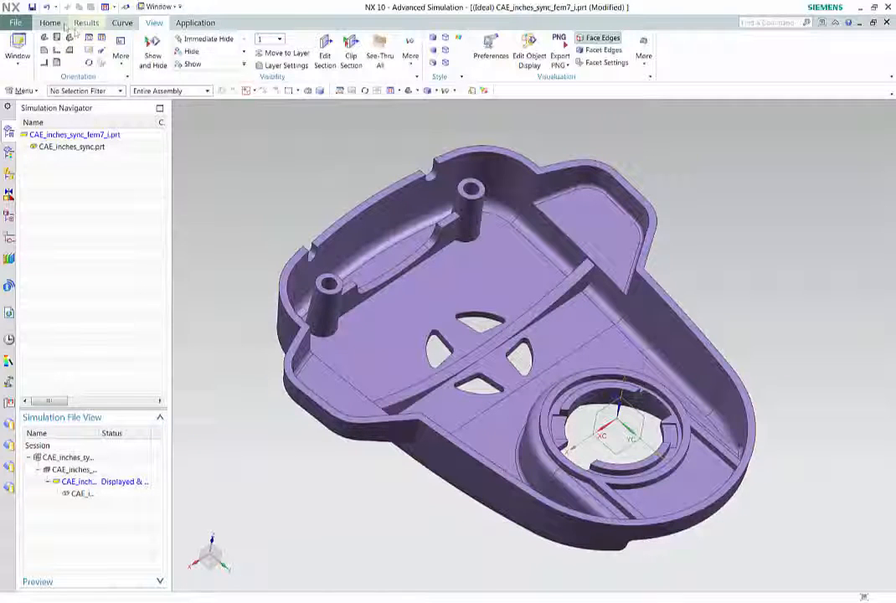
pyautogui.click(195, 23)
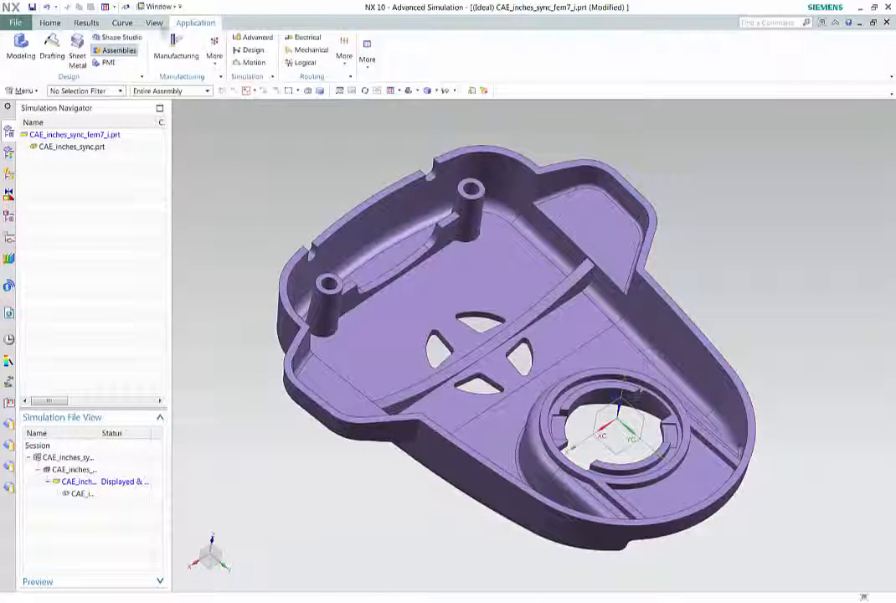
pyautogui.click(252, 48)
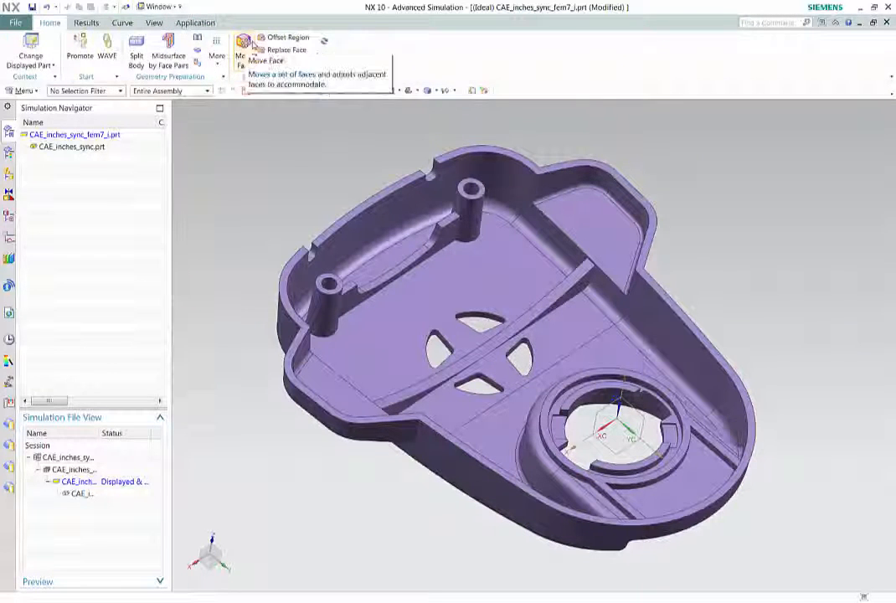
pyautogui.click(81, 49)
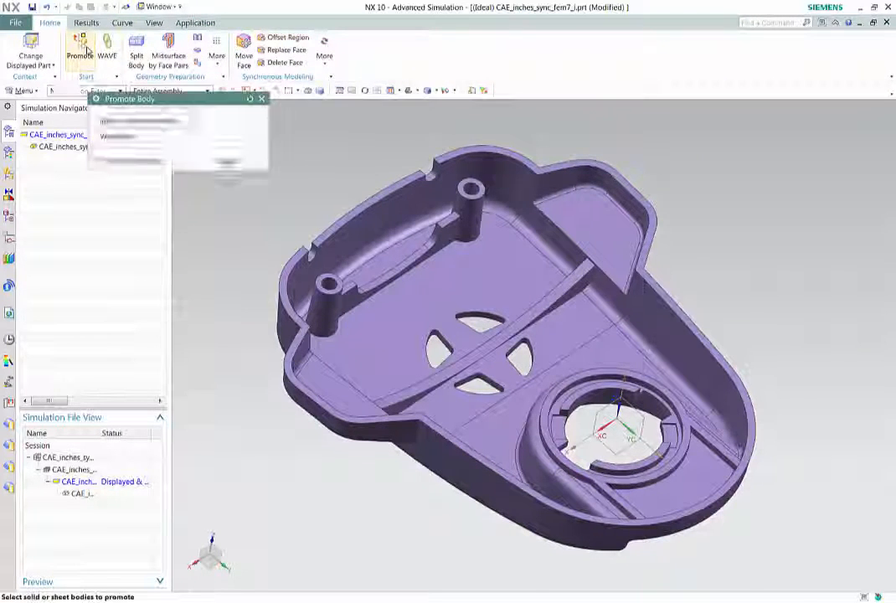
pyautogui.click(633, 260)
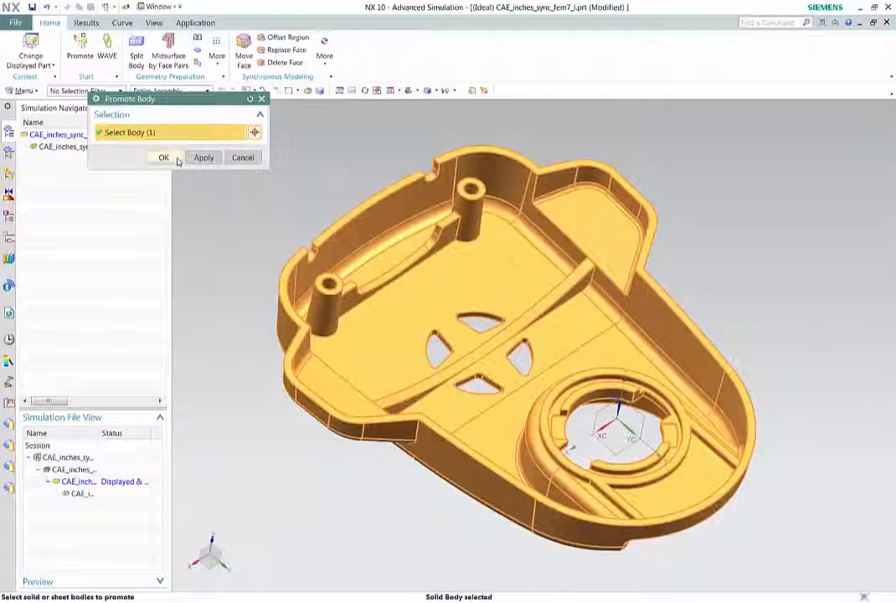
pyautogui.click(176, 159)
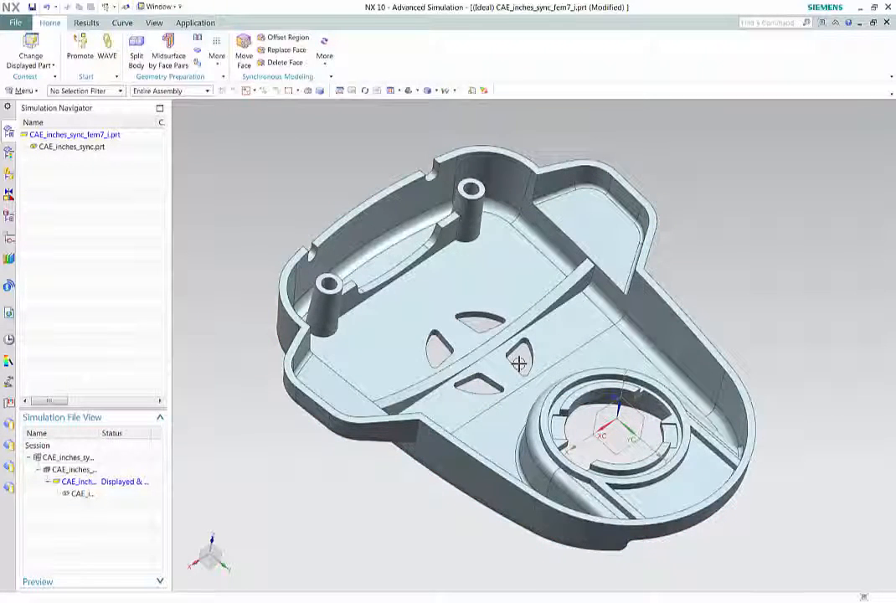
# Resize the four equal-radius curved faces of the floor cutouts to a diameter of 1.26 in.
pyautogui.click(330, 66)
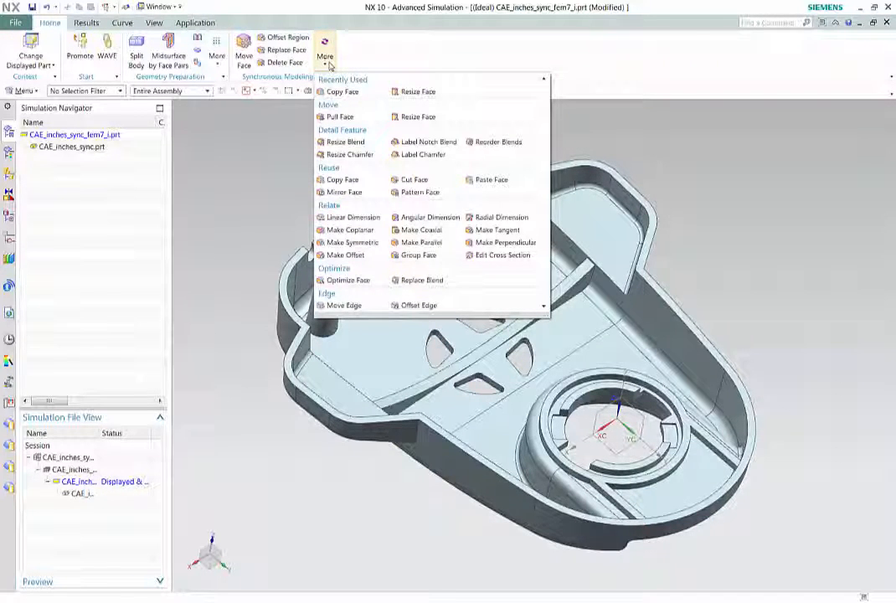
pyautogui.click(416, 116)
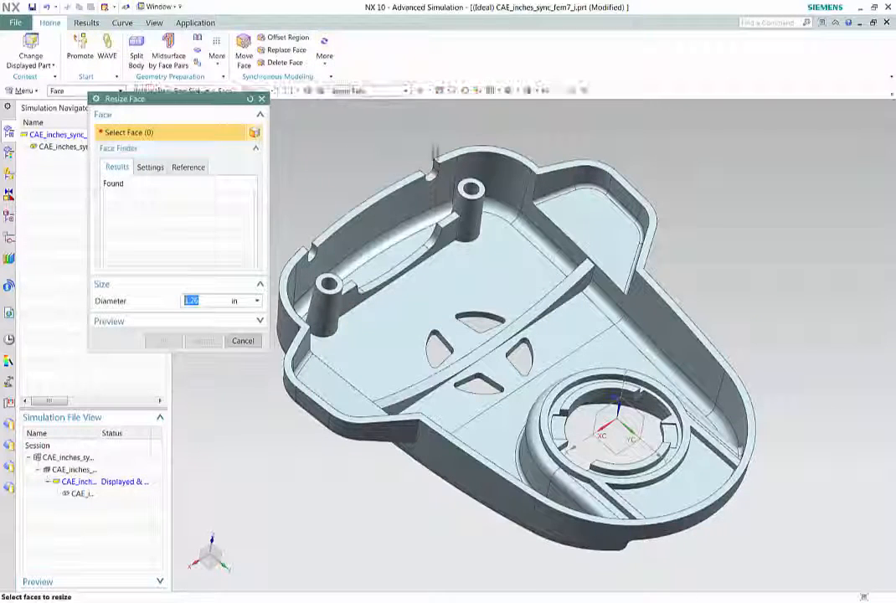
pyautogui.click(481, 311)
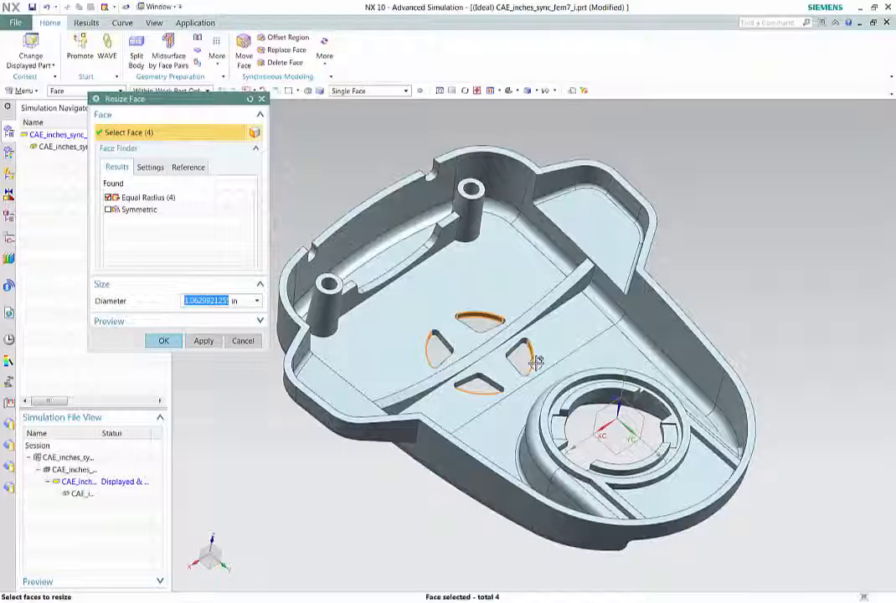
pyautogui.click(113, 199)
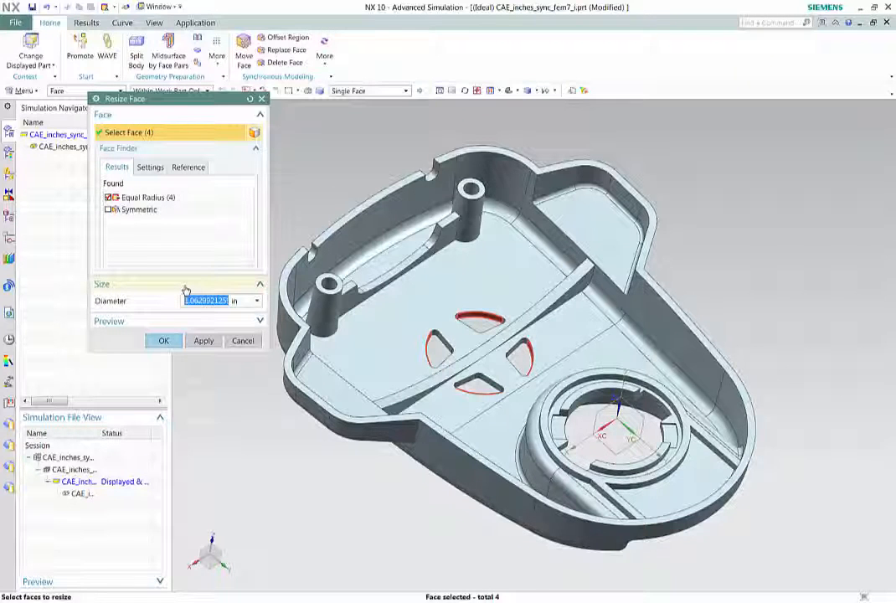
pyautogui.write('1.26')
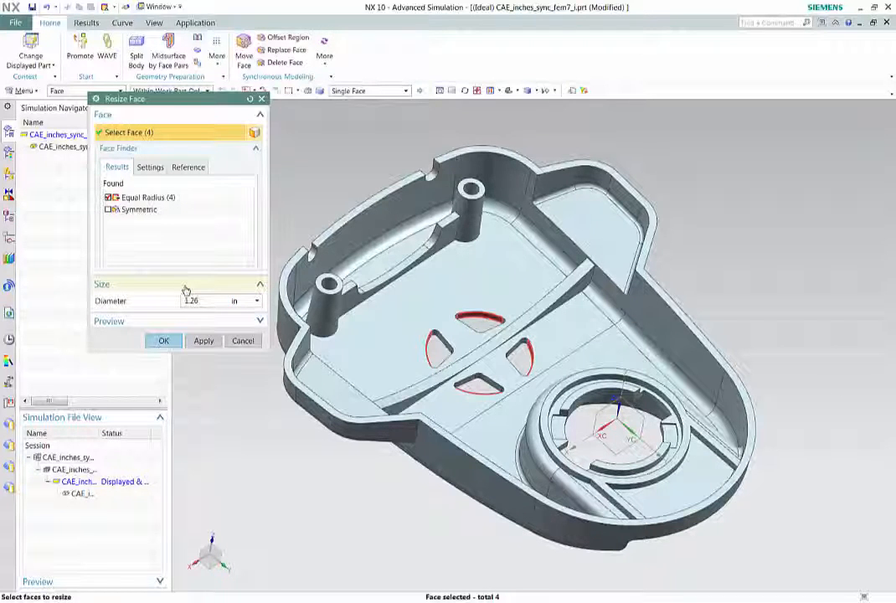
pyautogui.press('Return')
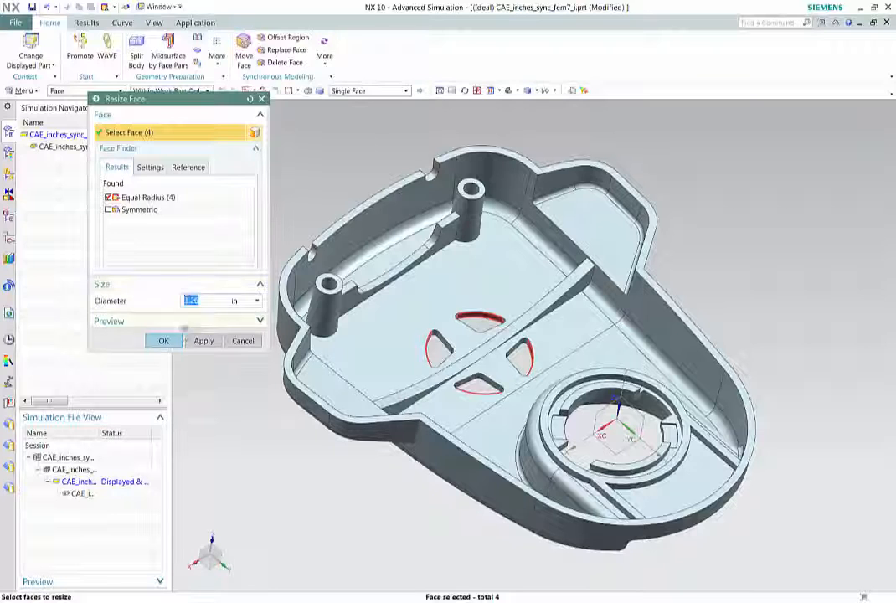
pyautogui.click(164, 339)
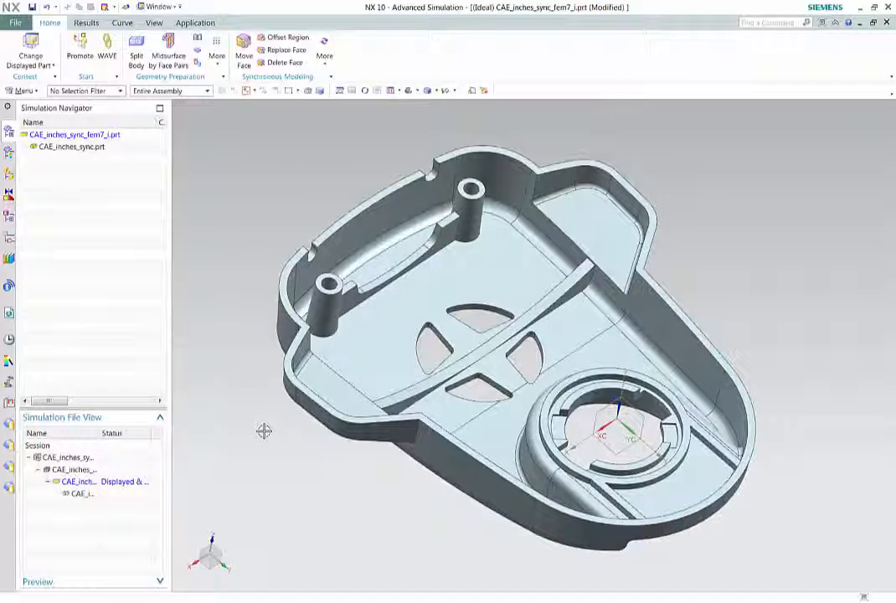
# Copy the two bosses and their connecting rib using the Boss or Pocket Faces rule, pasting the copy 2 in along YC.
pyautogui.click(324, 59)
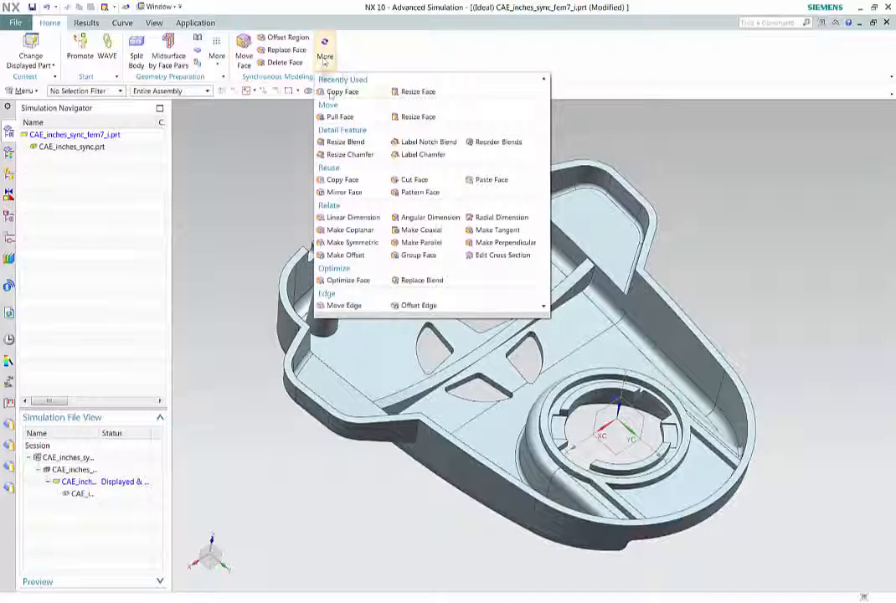
pyautogui.click(330, 95)
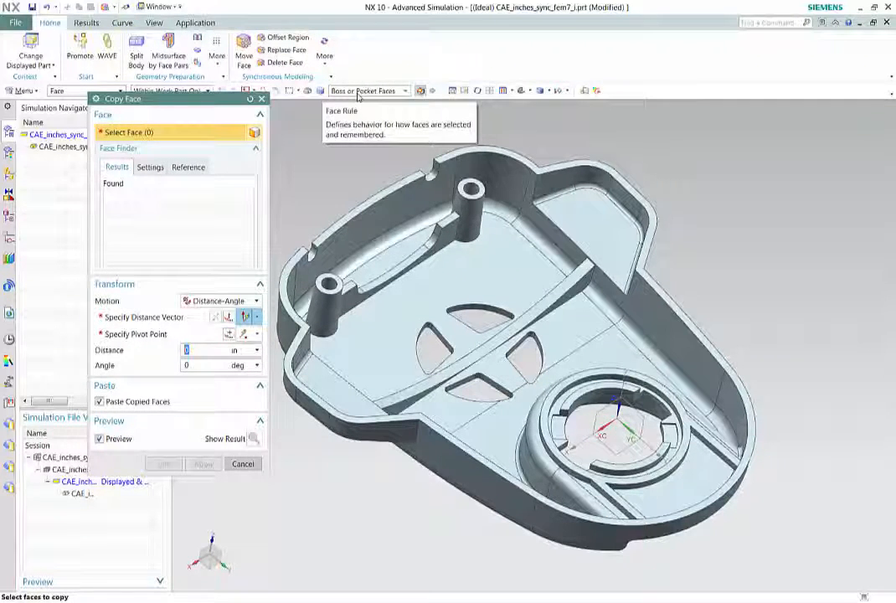
pyautogui.click(359, 92)
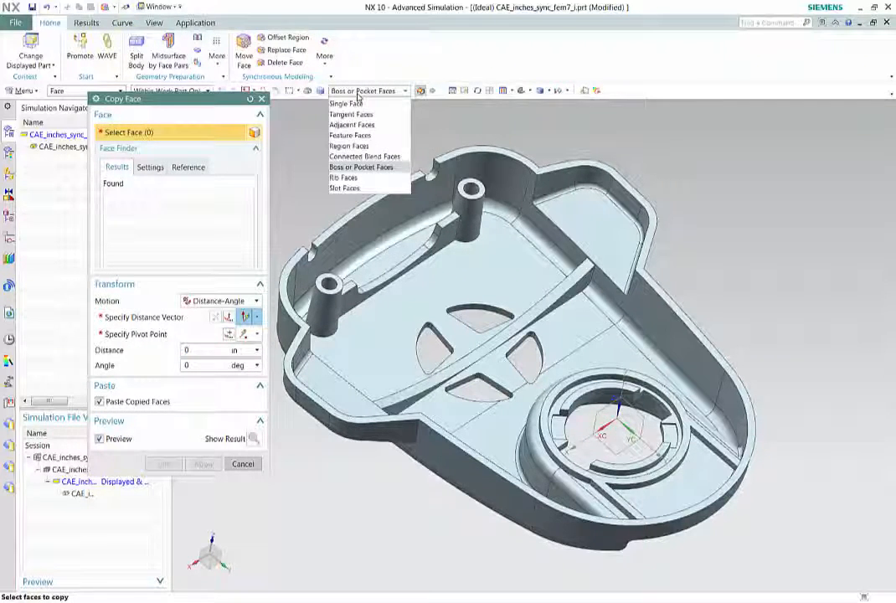
pyautogui.click(361, 167)
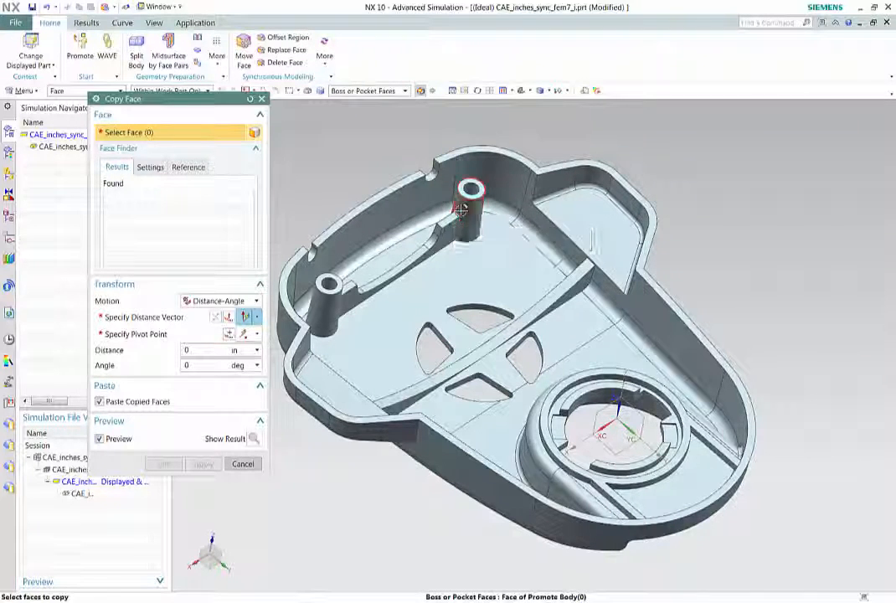
pyautogui.click(460, 212)
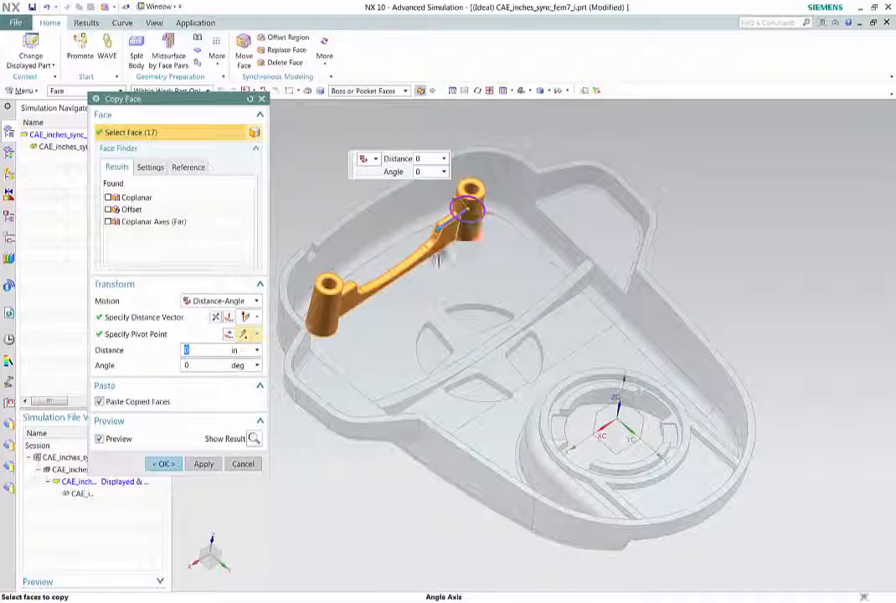
pyautogui.click(256, 318)
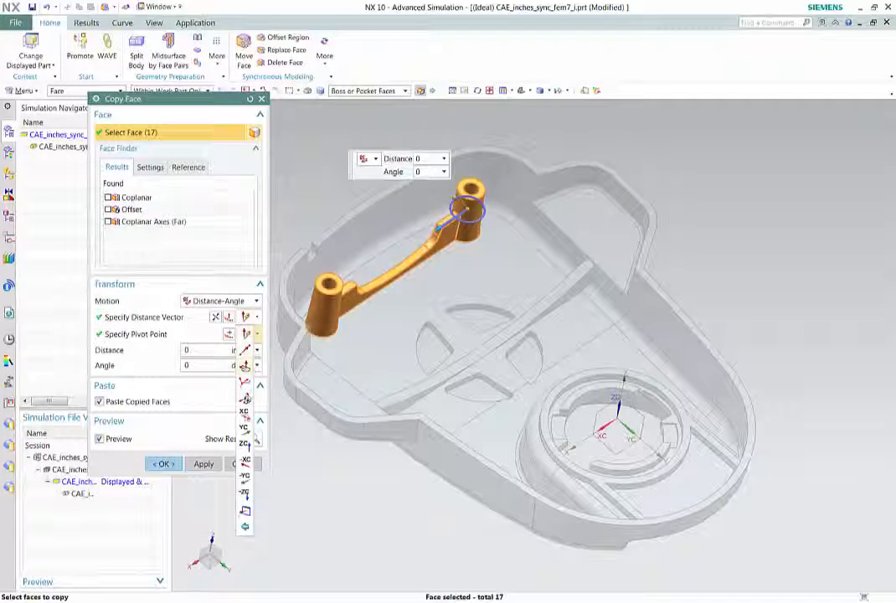
pyautogui.click(243, 429)
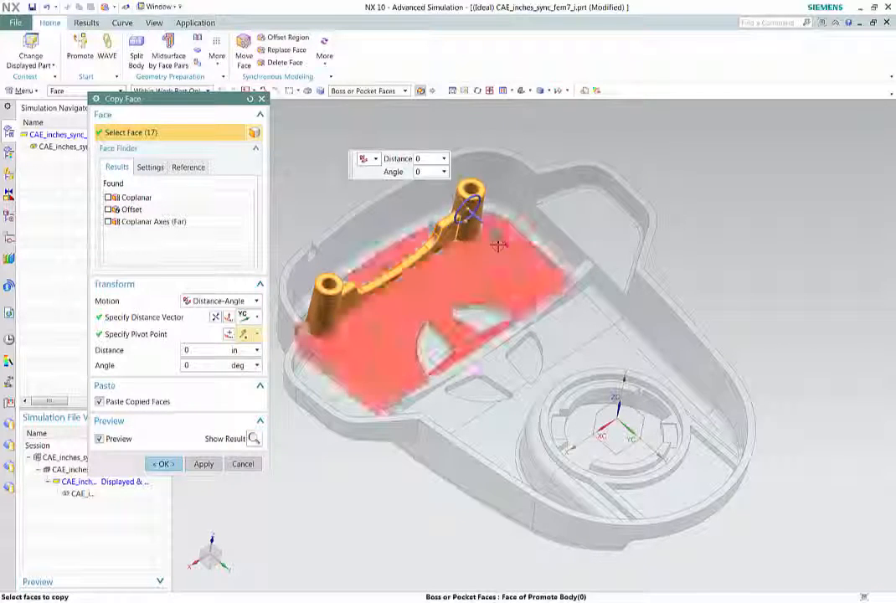
pyautogui.moveTo(498, 234); pyautogui.dragTo(553, 286)
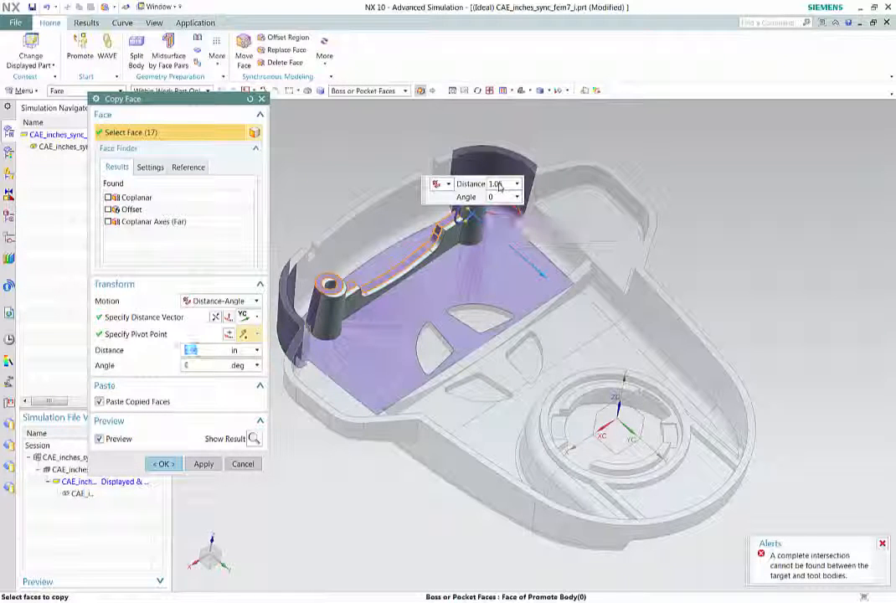
pyautogui.click(497, 184)
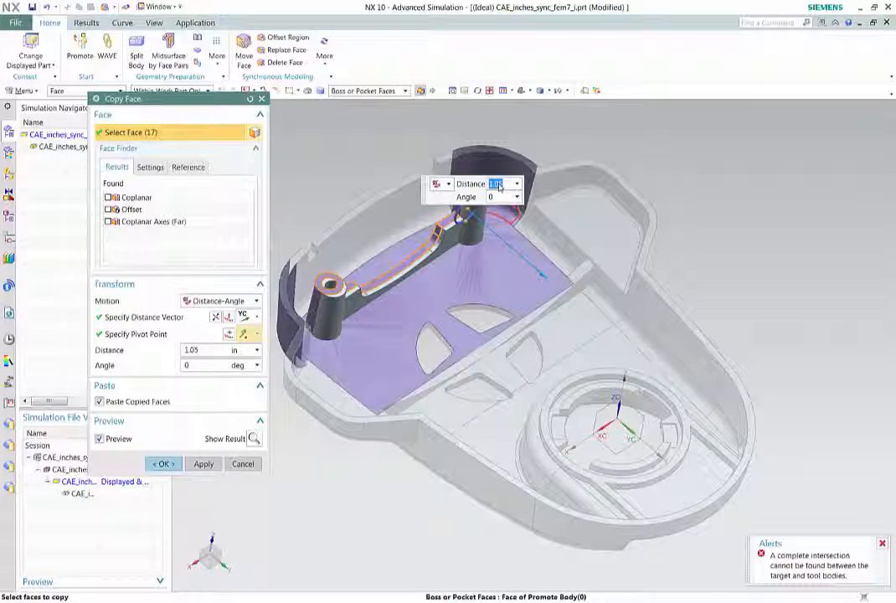
pyautogui.write('2')
pyautogui.press('Tab')
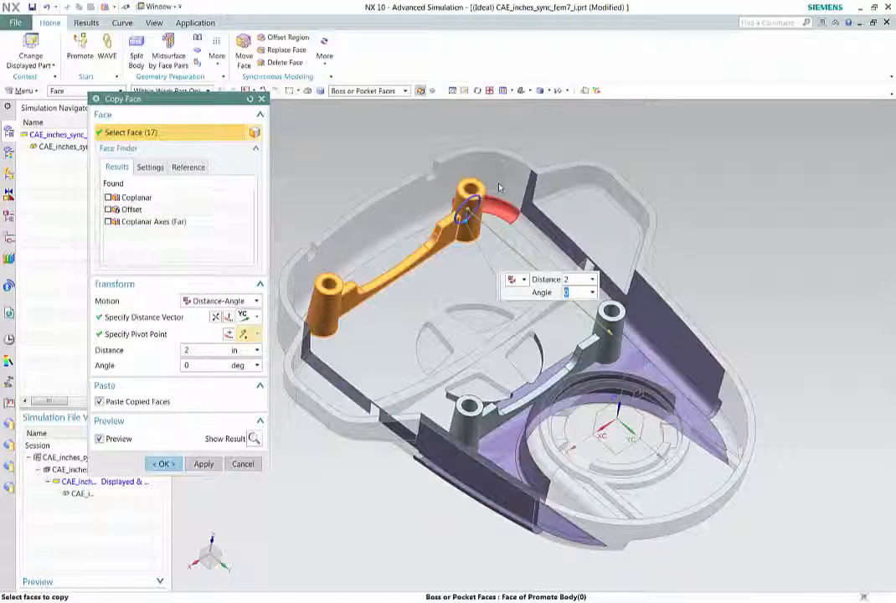
pyautogui.click(165, 463)
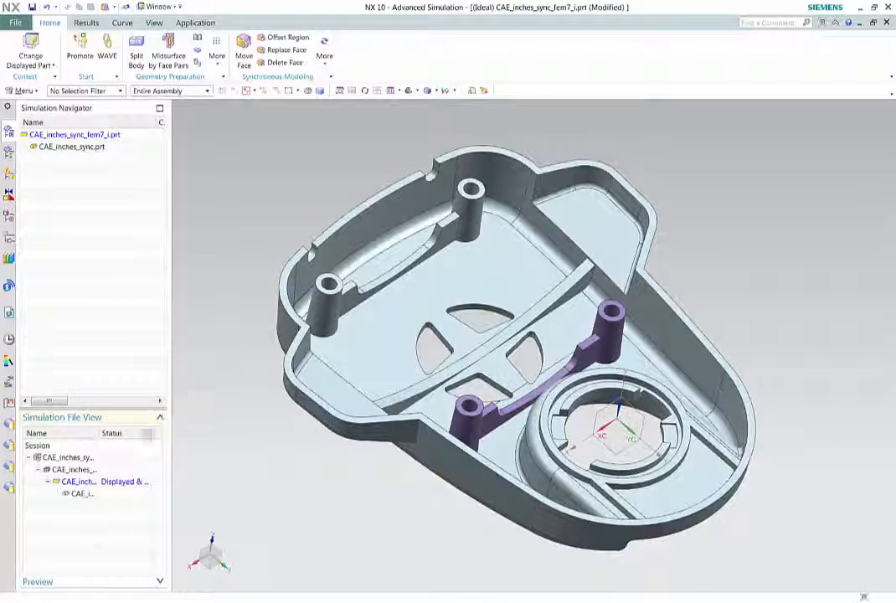
# Display the FEM file, dismiss the polygon body update log, and update the mesh to the modified geometry.
pyautogui.doubleClick(74, 471)
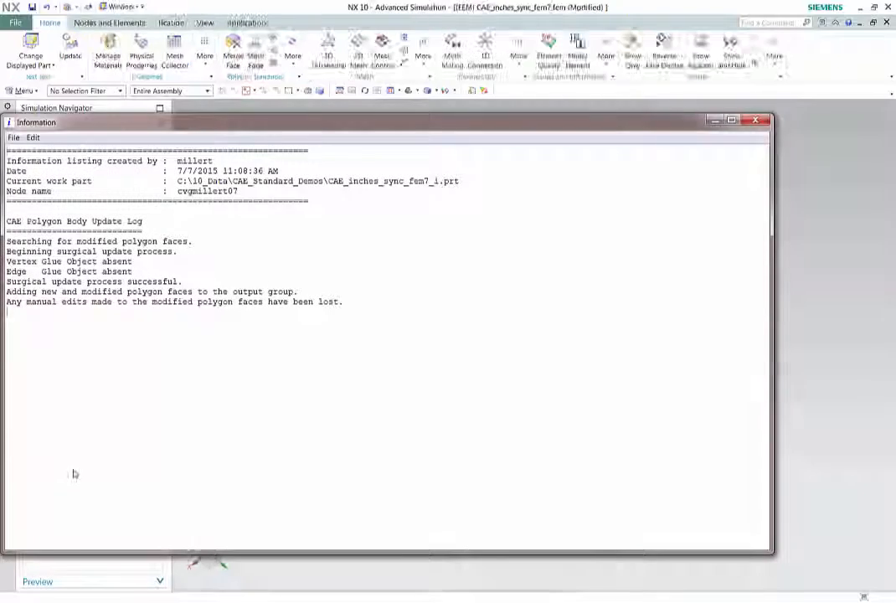
pyautogui.click(756, 120)
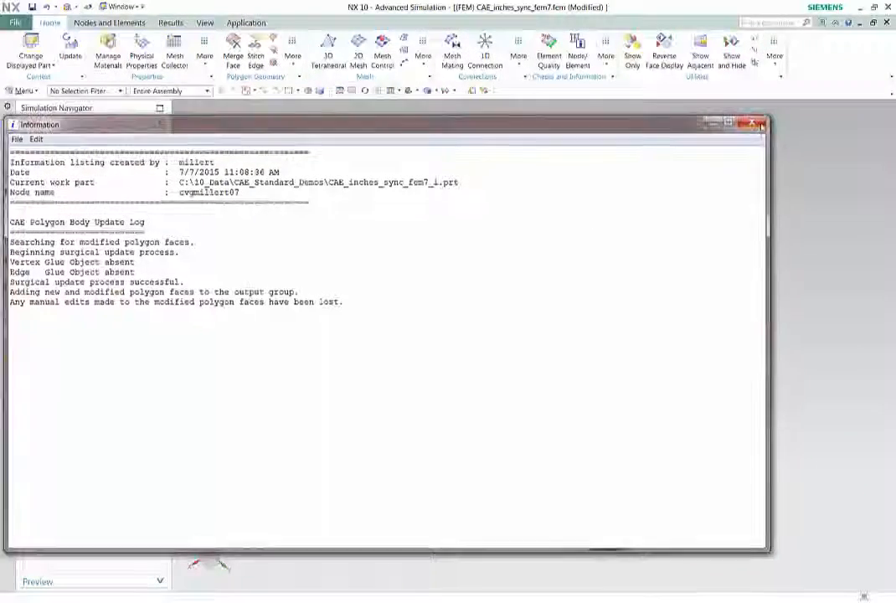
pyautogui.moveTo(255, 174); pyautogui.dragTo(273, 167, button='middle')
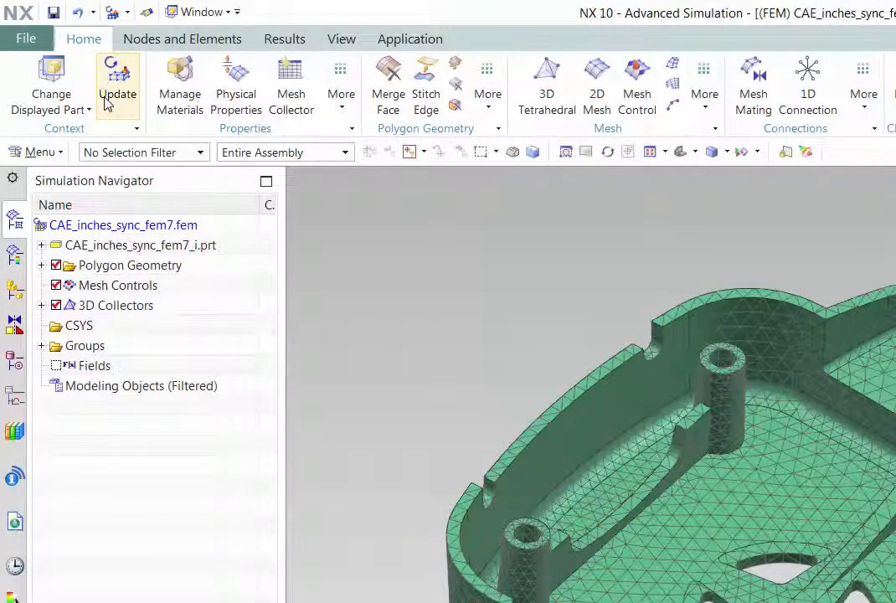
pyautogui.click(107, 100)
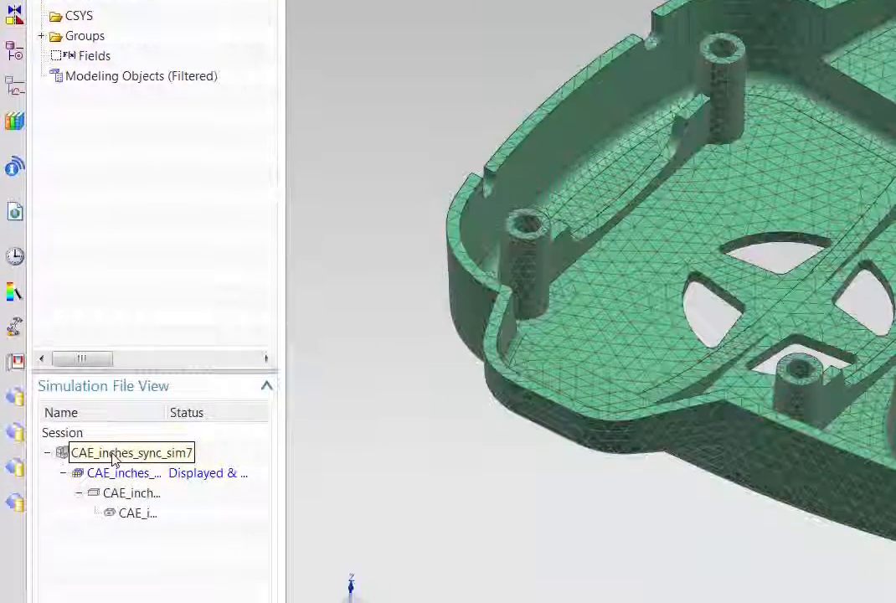
# Display the simulation CAE_inches_sync_sim7 and clone Solution 1.
pyautogui.doubleClick(114, 547)
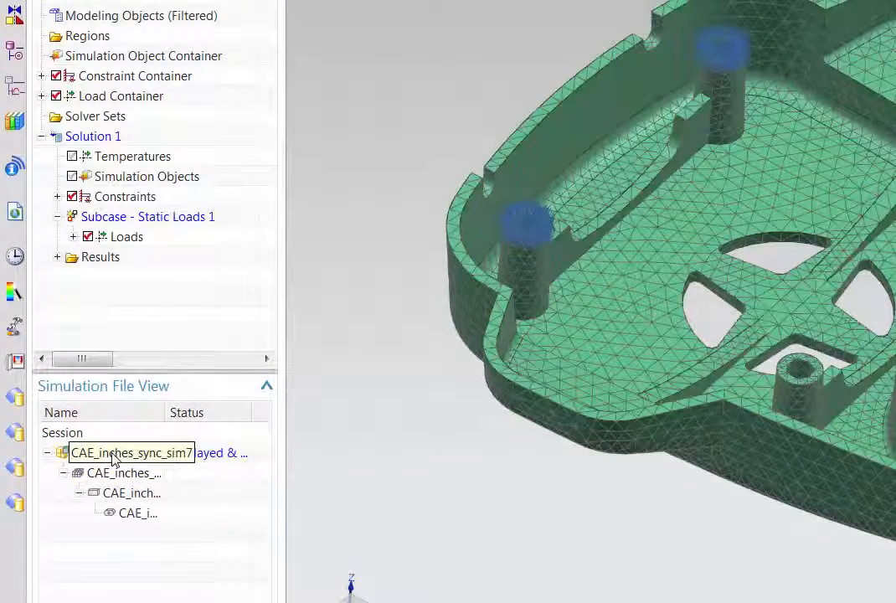
pyautogui.rightClick(99, 140)
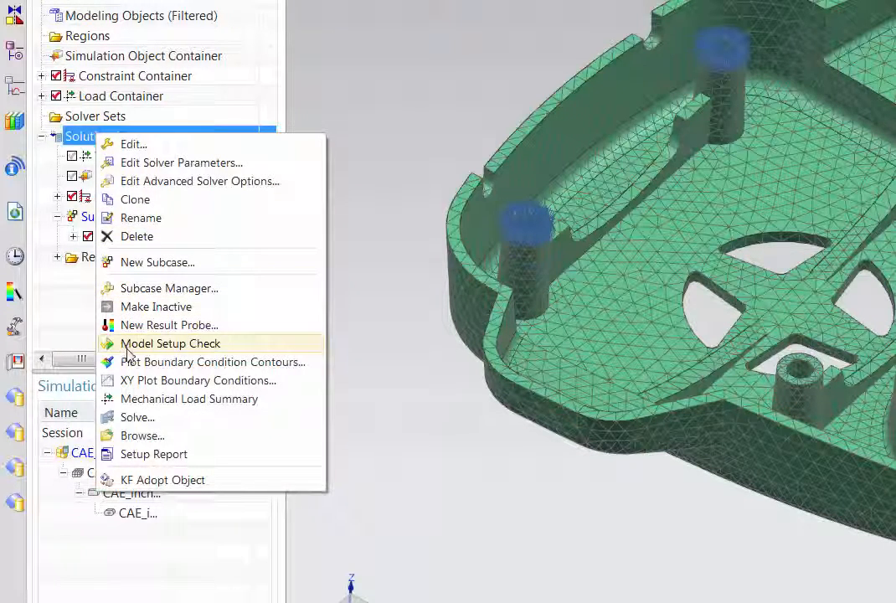
pyautogui.click(147, 201)
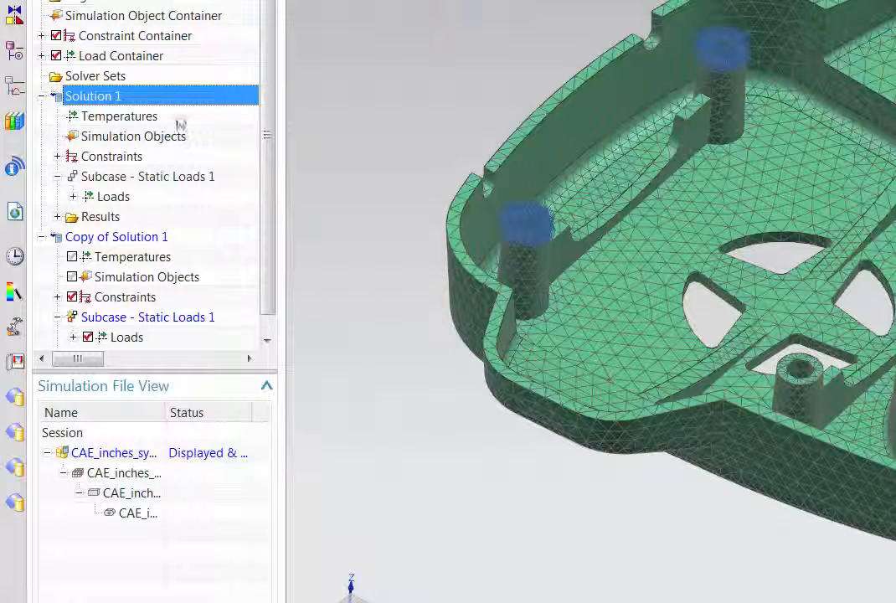
# Rename the cloned solution as "Solution with 2nd boss".
pyautogui.click(93, 236)
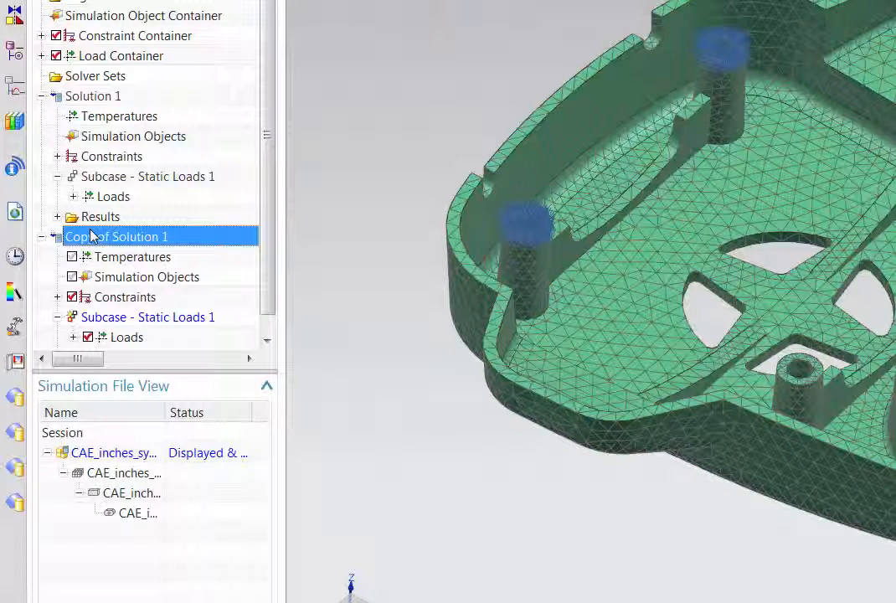
pyautogui.click(93, 237)
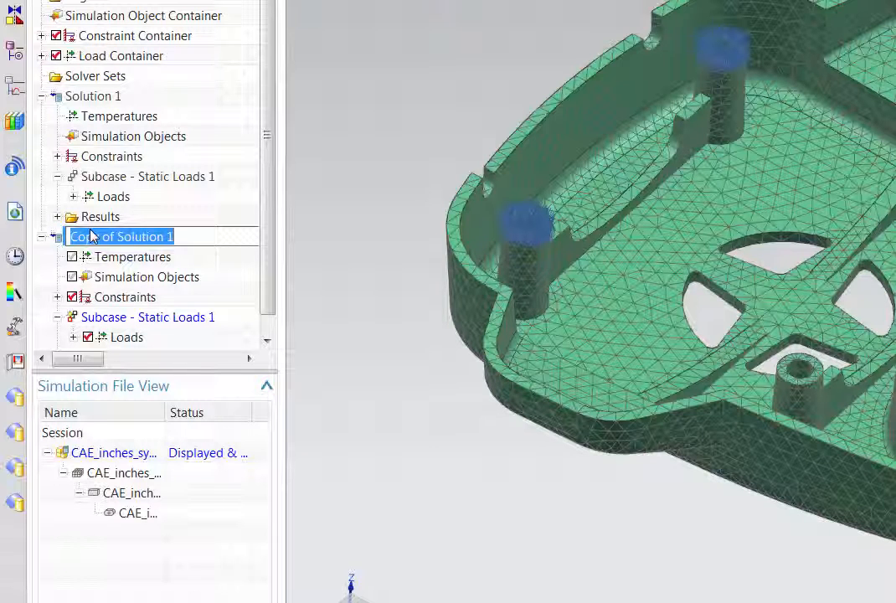
pyautogui.write('Solutio')
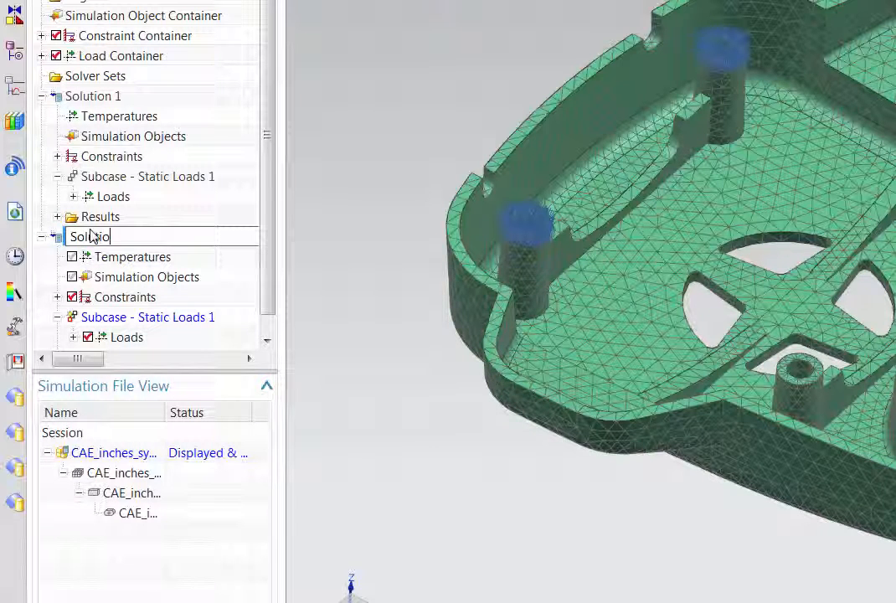
pyautogui.write('n with 2nd b')
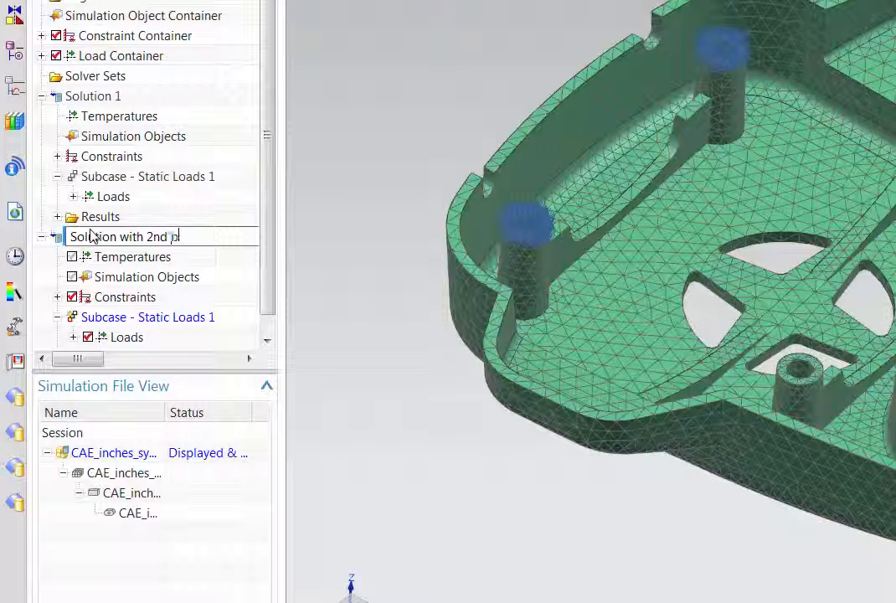
pyautogui.write('oss')
pyautogui.press('Return')
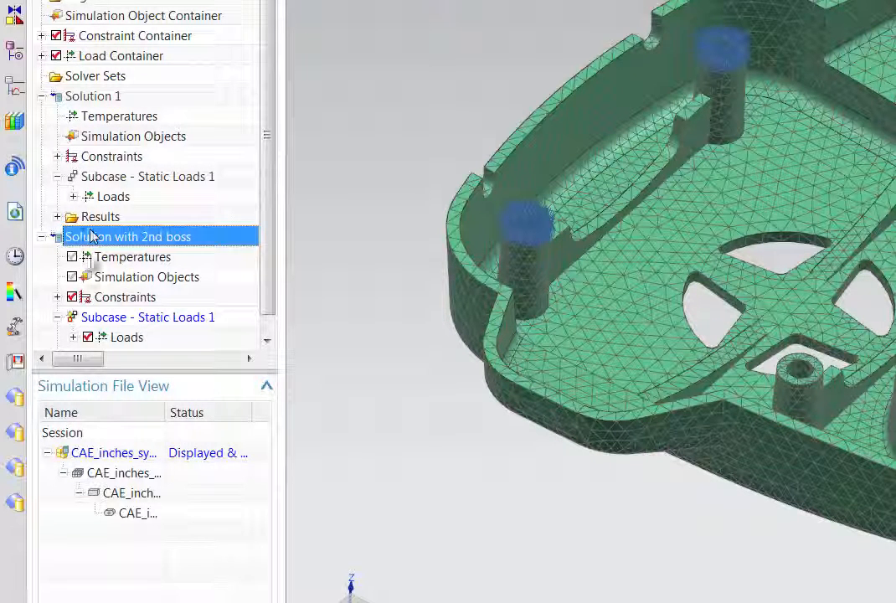
# Expand the constraints and loads of Solution with 2nd boss and highlight where Force(1) and Fixed(1) are applied.
pyautogui.click(57, 297)
pyautogui.scroll(-1, 67, 296)
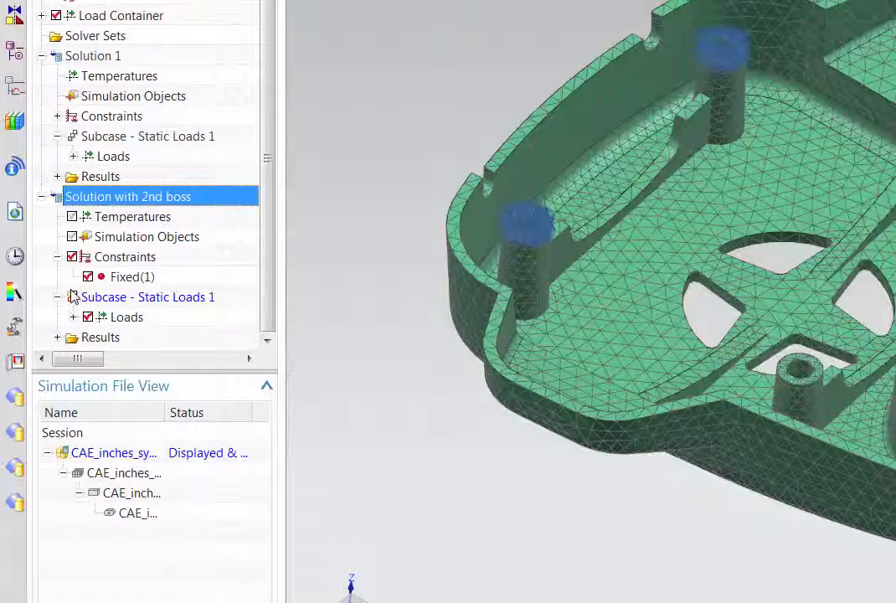
pyautogui.click(73, 316)
pyautogui.click(164, 337)
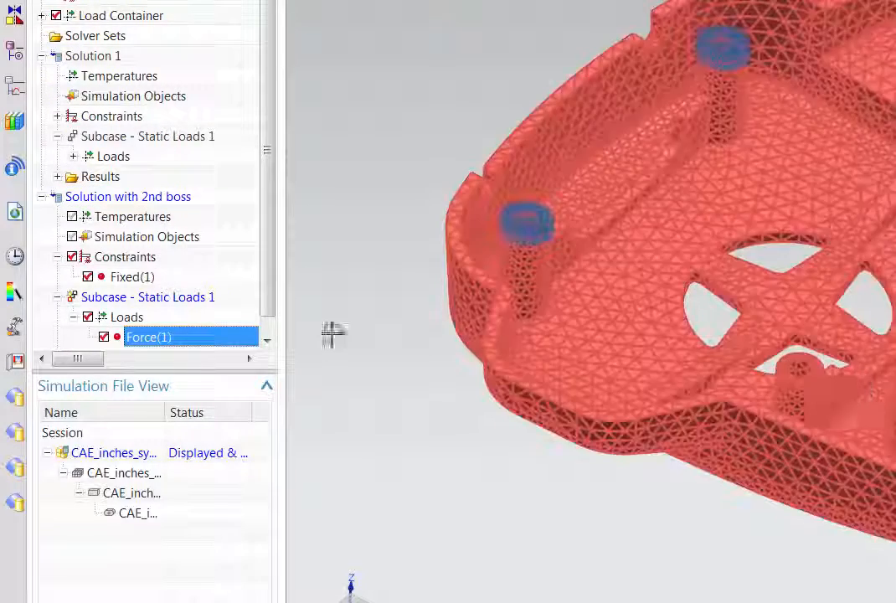
pyautogui.click(125, 279)
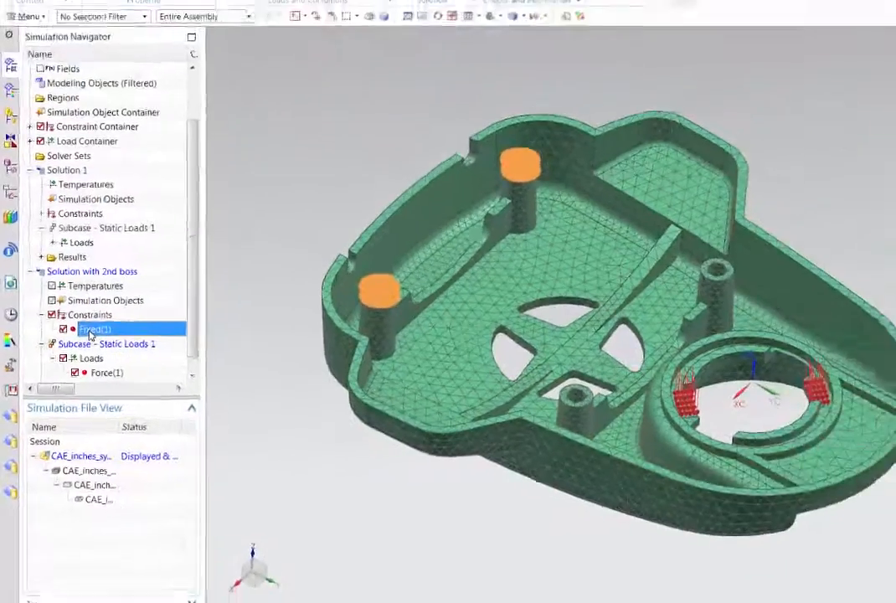
# Edit the Fixed(1) constraint to include the top ring face and inner hole face of both copied bosses.
pyautogui.doubleClick(114, 294)
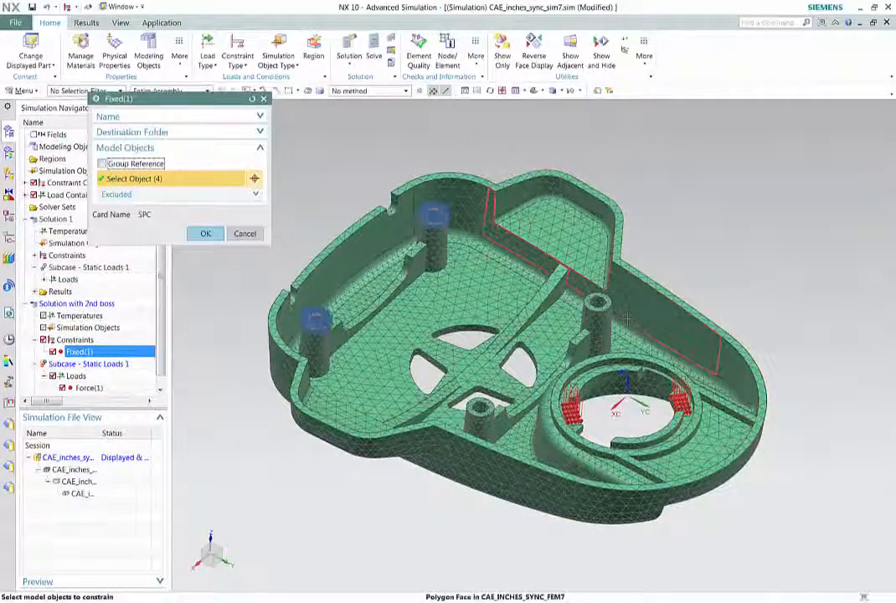
pyautogui.scroll(-5, 626, 317)
pyautogui.click(540, 243)
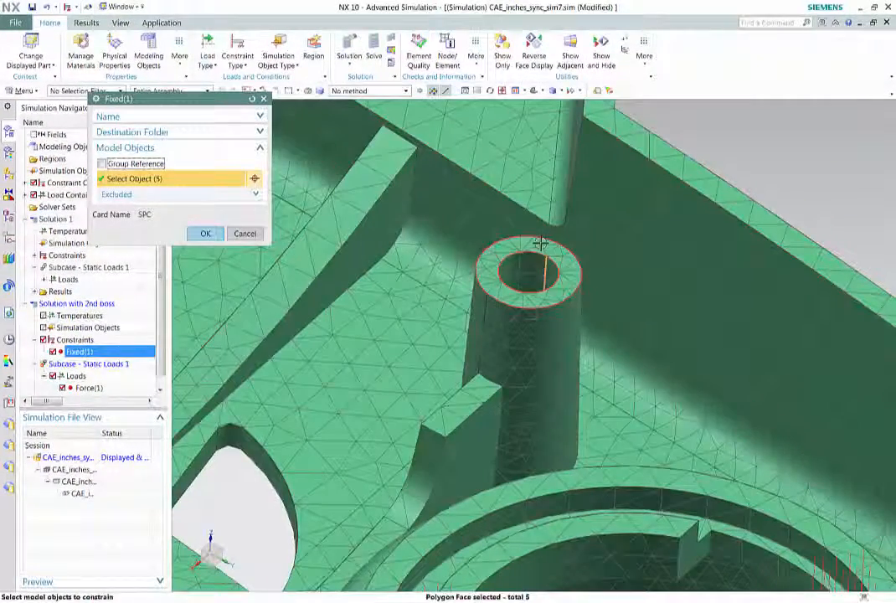
pyautogui.click(541, 243)
pyautogui.scroll(5, 682, 208)
pyautogui.scroll(-5, 545, 317)
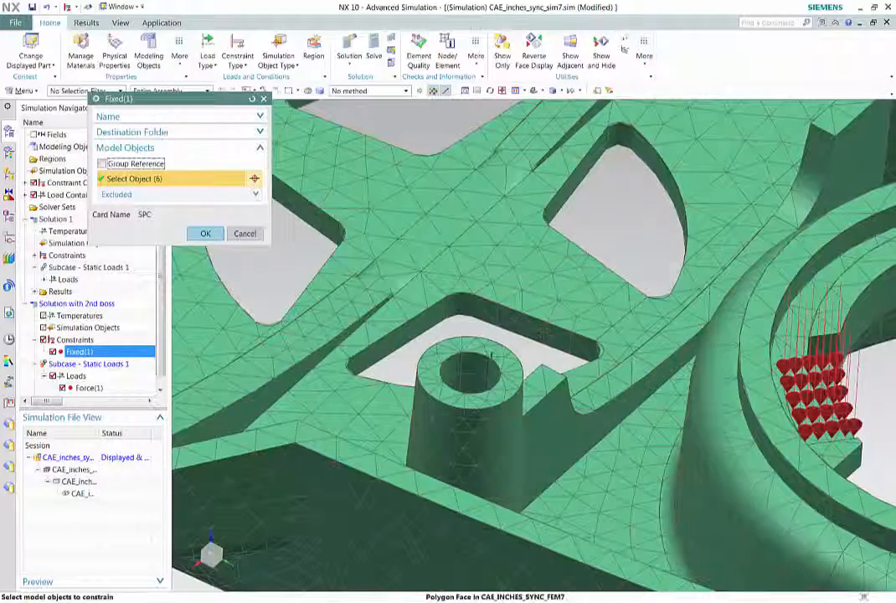
pyautogui.click(479, 366)
pyautogui.click(481, 344)
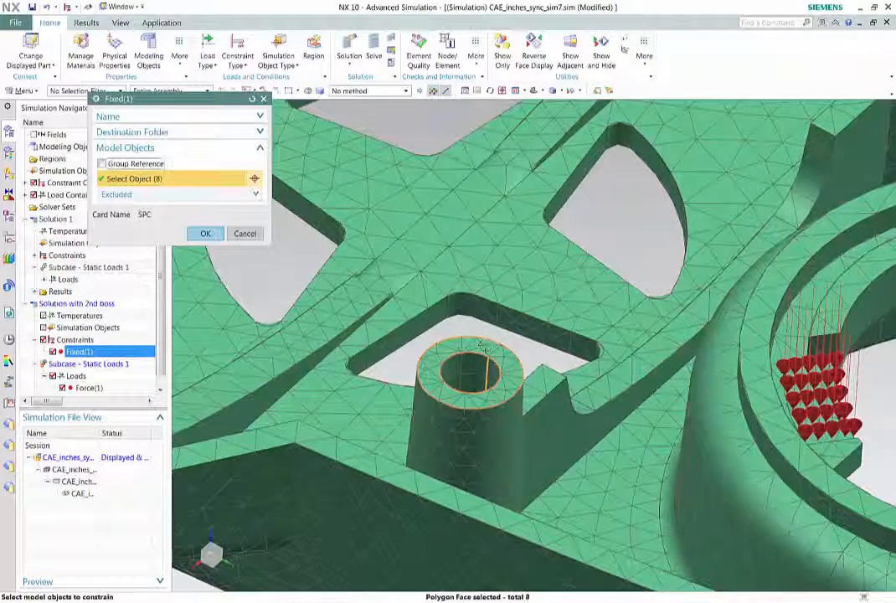
pyautogui.scroll(6, 480, 346)
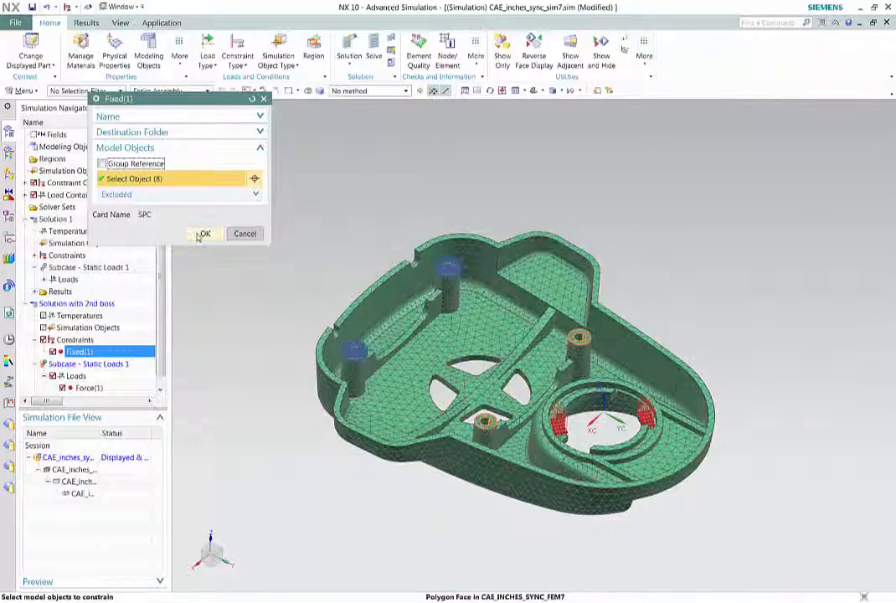
pyautogui.click(203, 234)
# Solve Solution with 2nd boss with the model setup check, skip the message review, and dismiss the job monitor and information listing.
pyautogui.click(372, 46)
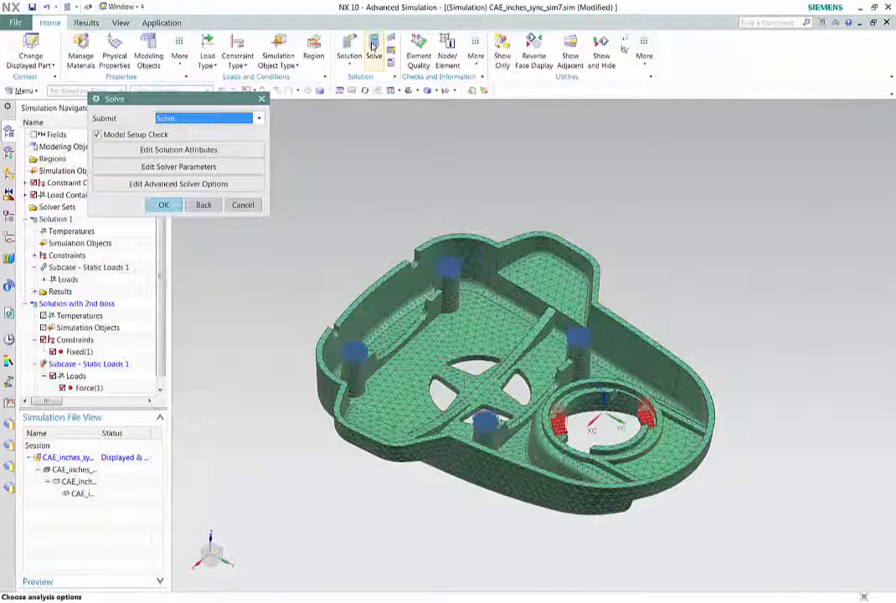
pyautogui.click(174, 205)
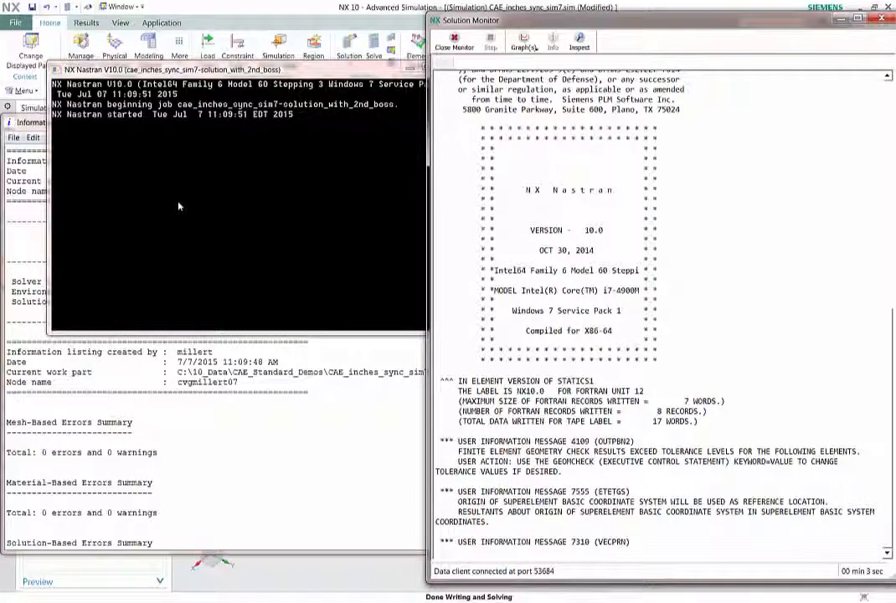
pyautogui.click(523, 43)
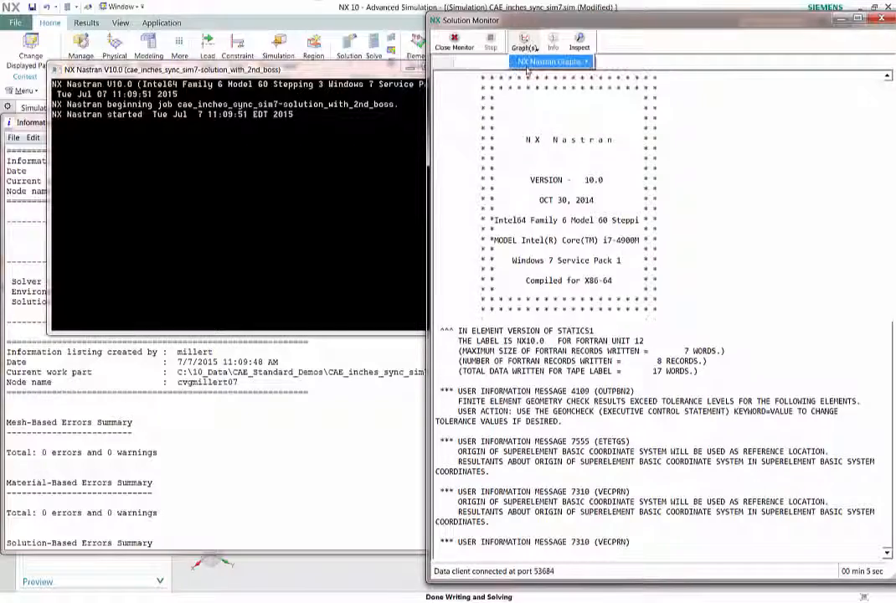
pyautogui.moveTo(586, 255); pyautogui.dragTo(503, 264)
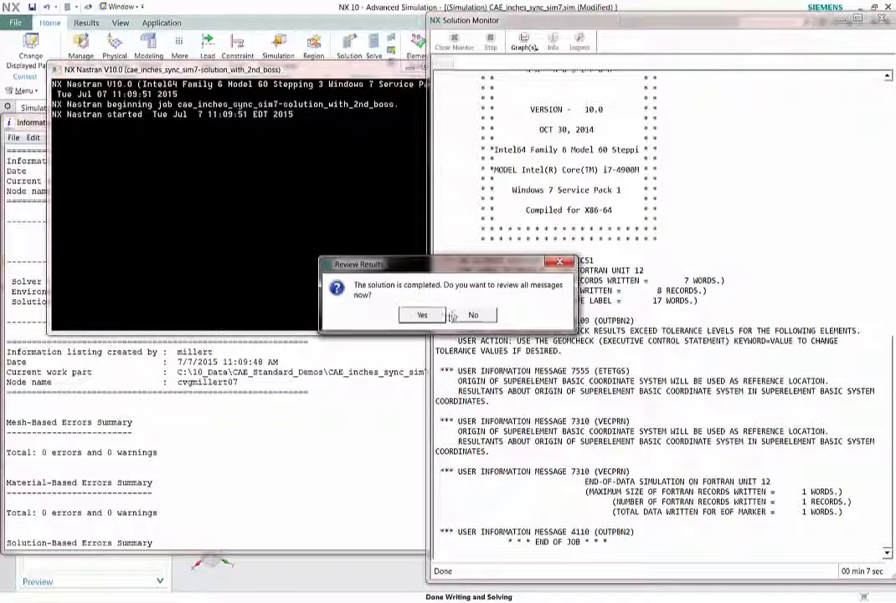
pyautogui.click(465, 315)
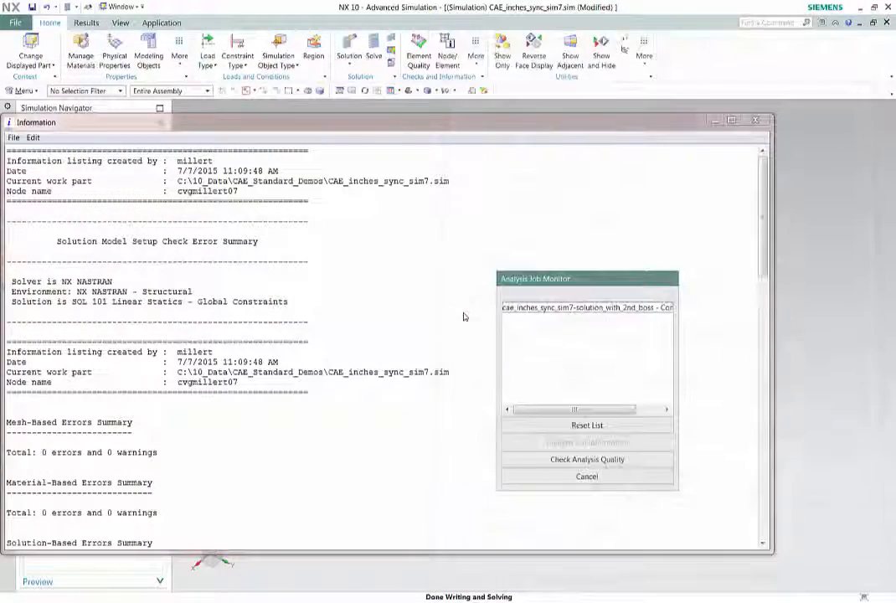
pyautogui.click(573, 479)
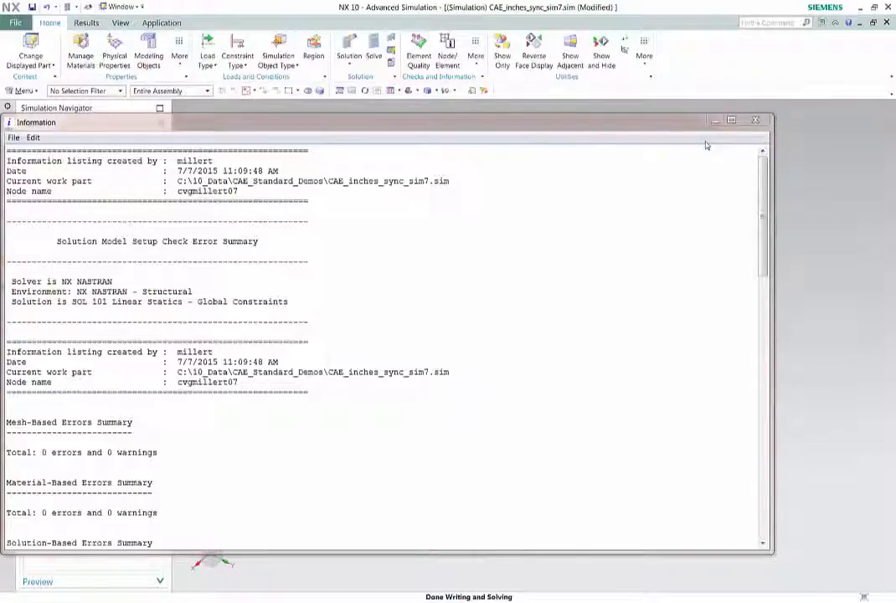
pyautogui.click(754, 122)
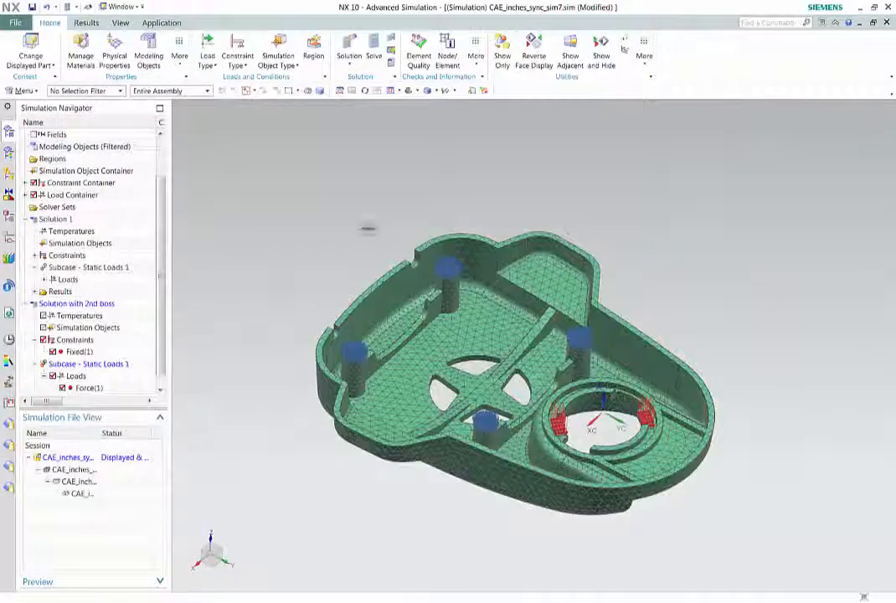
# Load the results of Solution with 2nd boss and plot Stress - Element-Nodal from its structural results.
pyautogui.scroll(-1, 46, 393)
pyautogui.doubleClick(46, 389)
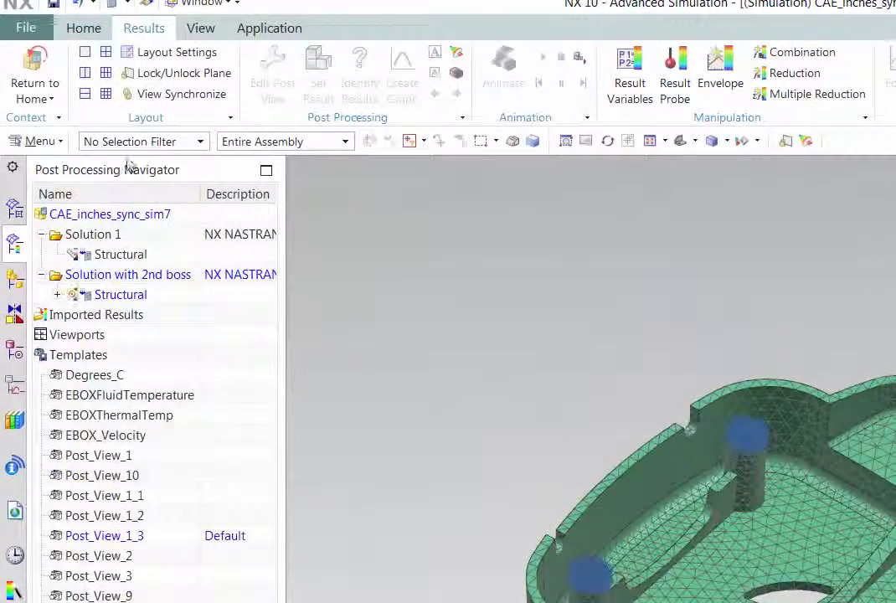
pyautogui.click(57, 294)
pyautogui.click(112, 382)
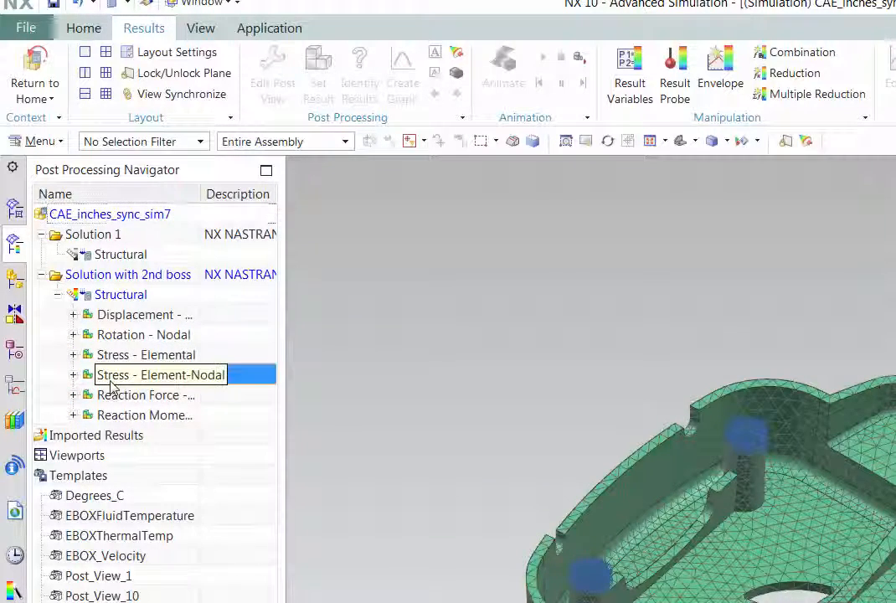
pyautogui.doubleClick(107, 377)
# Set the units of the Von-Mises stress plot to N/mm^2(MPa).
pyautogui.click(318, 76)
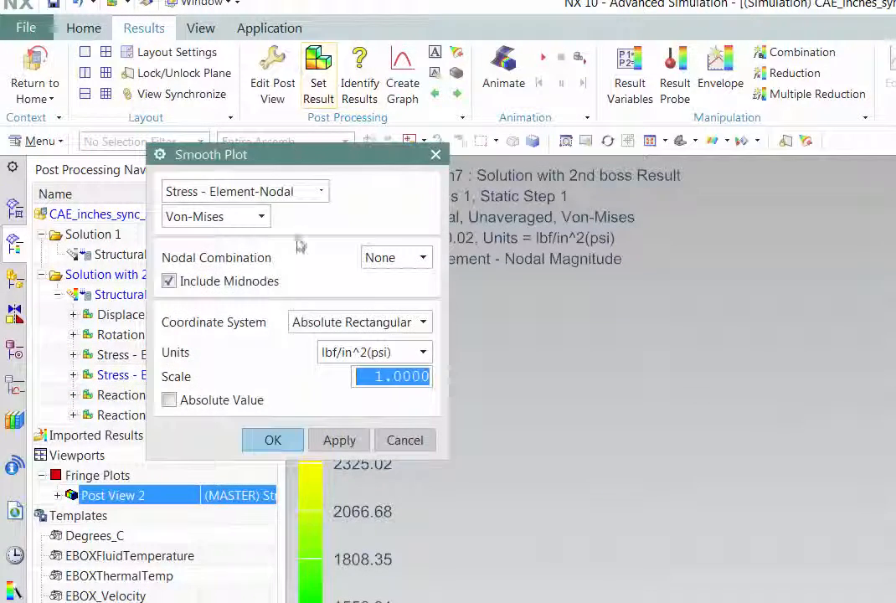
pyautogui.click(368, 351)
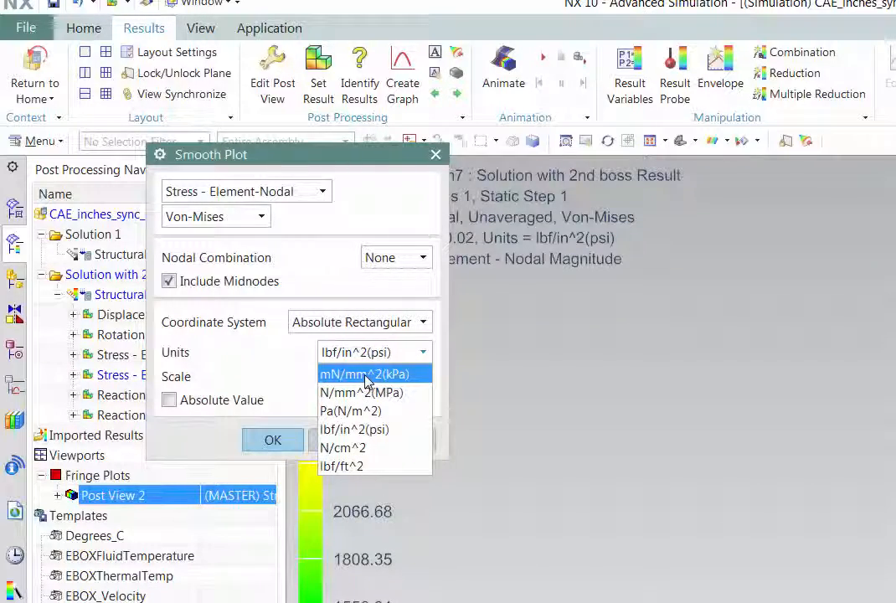
pyautogui.click(368, 391)
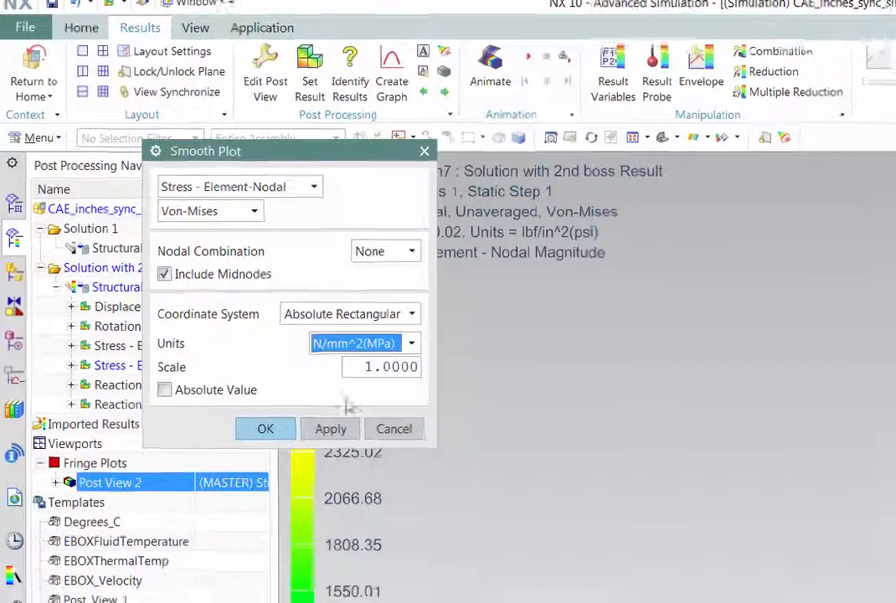
pyautogui.click(265, 428)
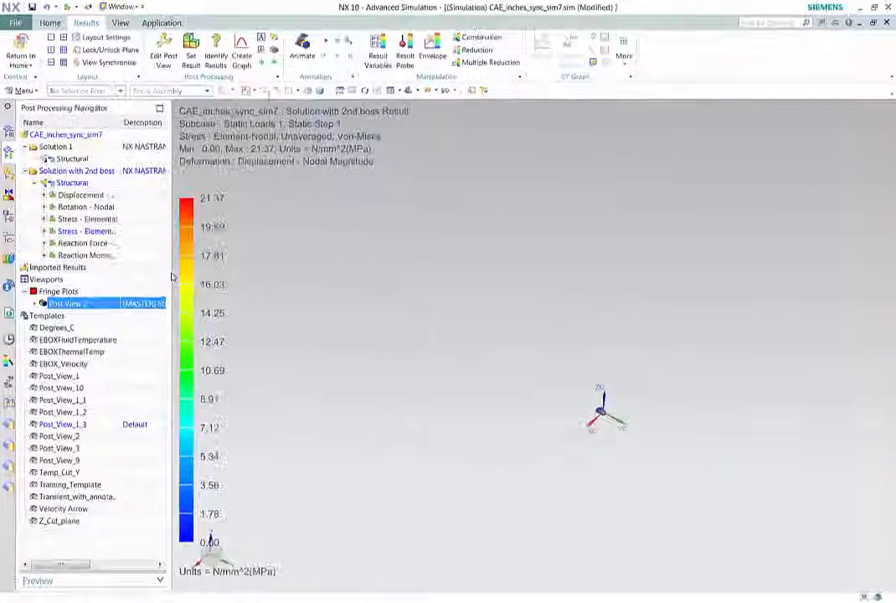
# Restore the blank results view and examine the Von-Mises stress contours around the new bosses and the circular opening.
pyautogui.click(122, 24)
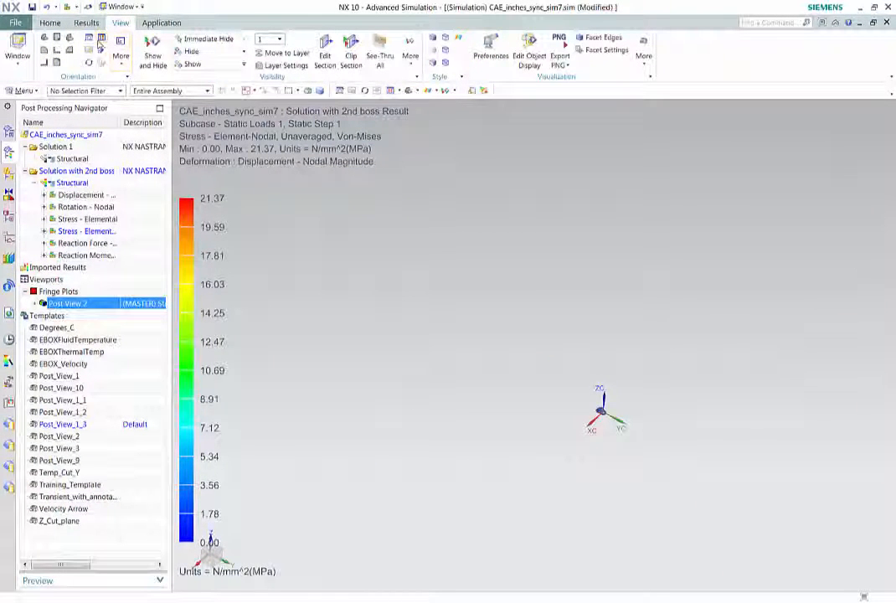
pyautogui.click(100, 40)
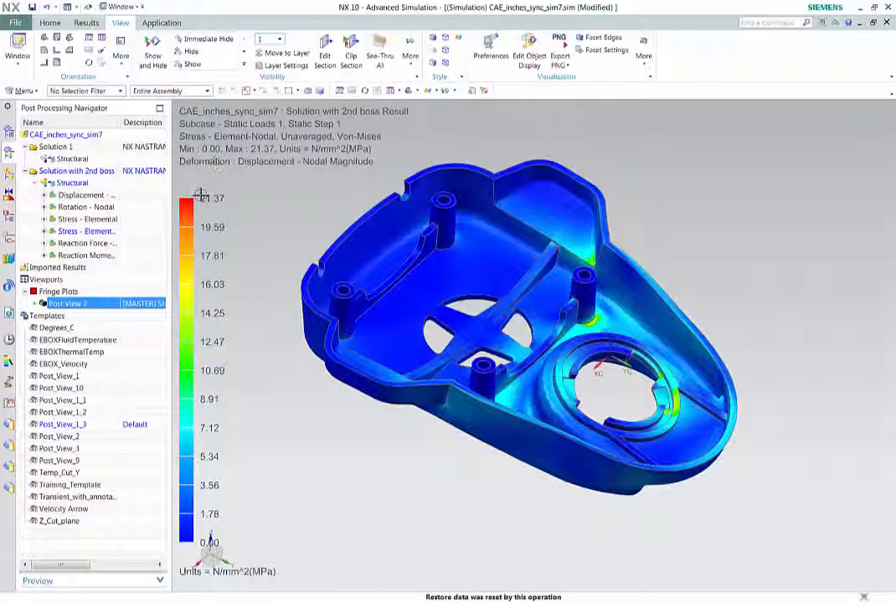
pyautogui.moveTo(287, 366); pyautogui.dragTo(340, 431, button='middle')
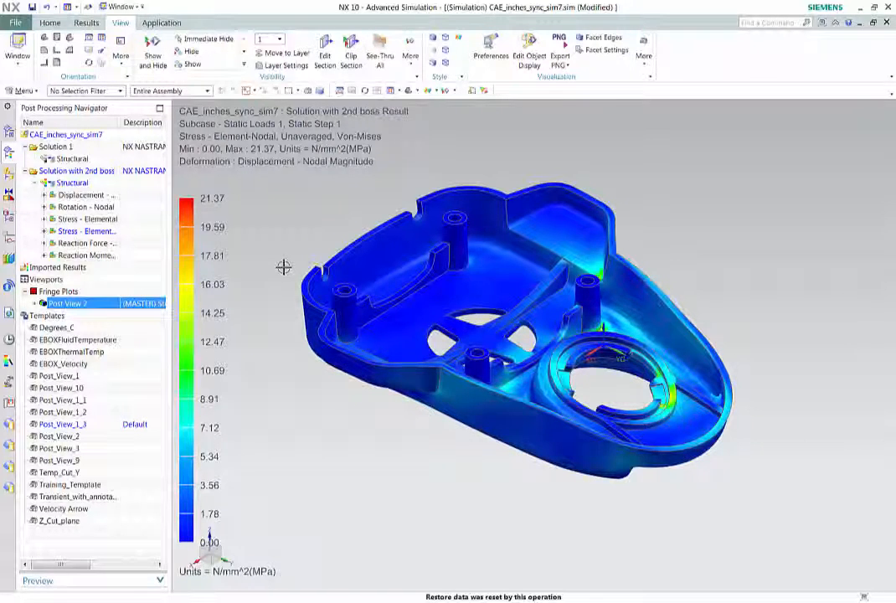
pyautogui.moveTo(355, 409)
pyautogui.mouseDown(button='middle')
pyautogui.moveTo(366, 422)
pyautogui.moveTo(362, 448)
pyautogui.moveTo(356, 417)
pyautogui.mouseUp(button='middle')
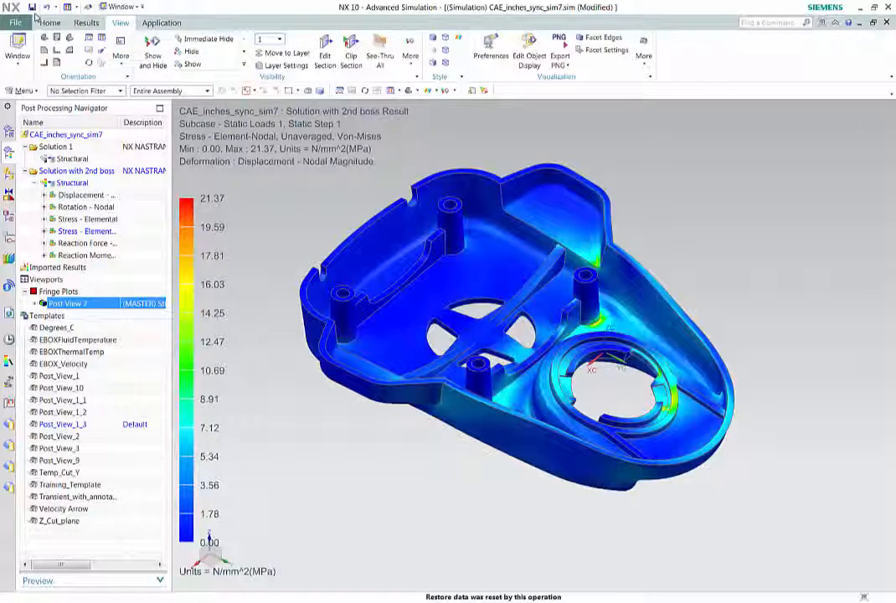
# Return from post-processing to the simulation model and display the idealized part CAE_inches_sync_fem7_i.
pyautogui.click(86, 23)
pyautogui.click(21, 46)
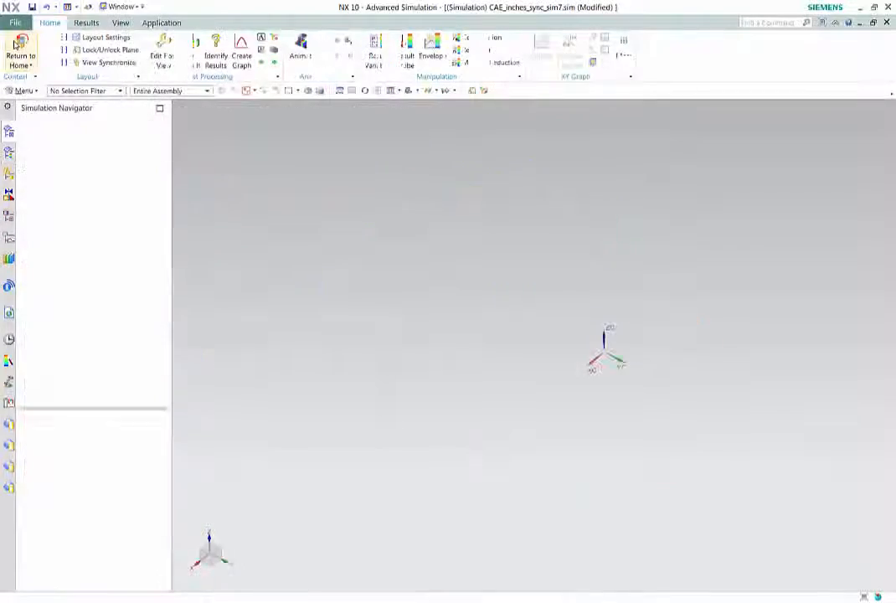
pyautogui.click(119, 23)
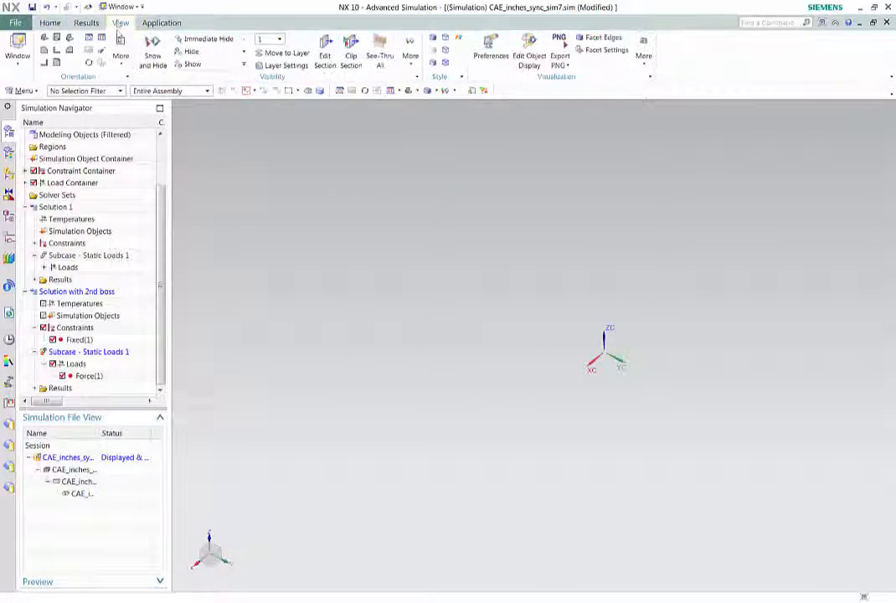
pyautogui.click(104, 38)
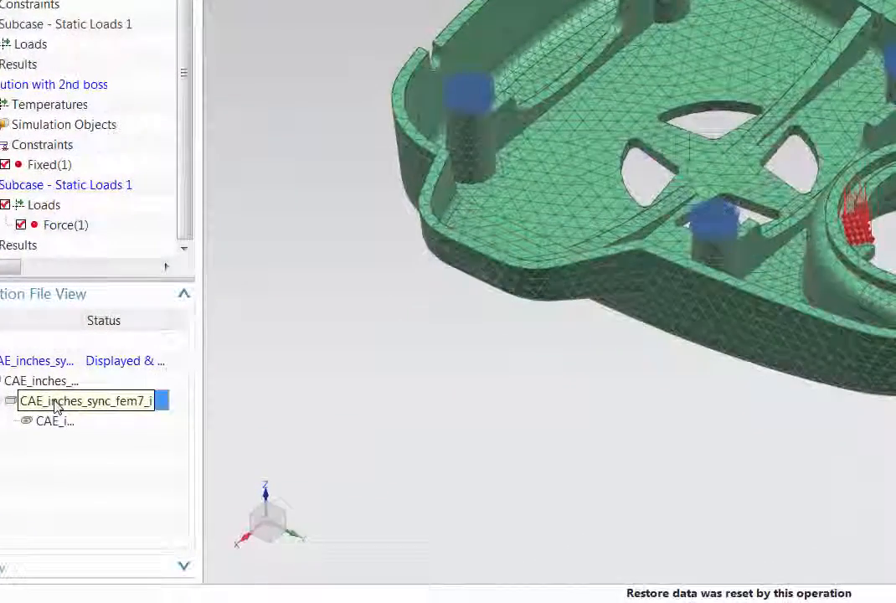
pyautogui.doubleClick(82, 485)
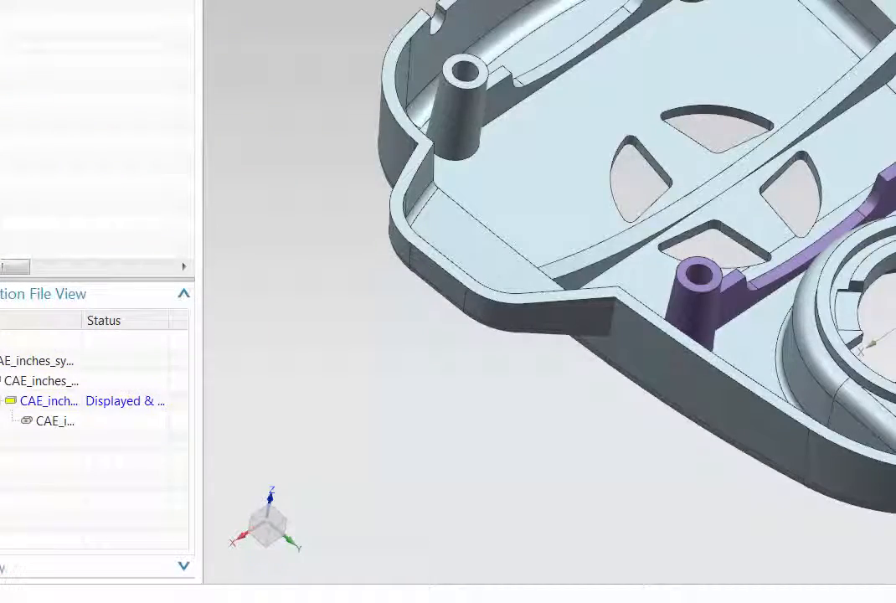
pyautogui.moveTo(449, 466); pyautogui.dragTo(468, 473, button='middle')
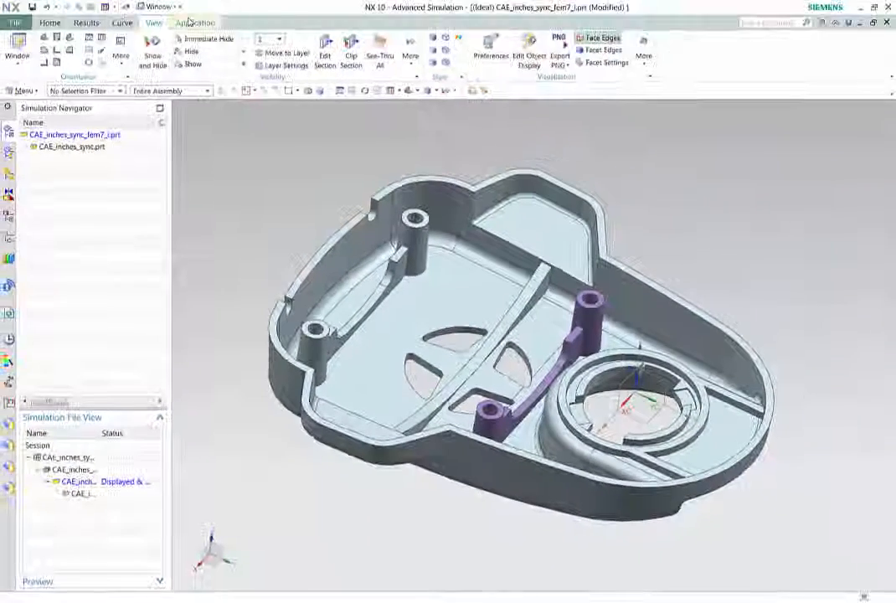
# Delete the purple copied bosses and their connecting rib with Delete Face, using the Boss or Pocket Faces selection rule.
pyautogui.click(189, 23)
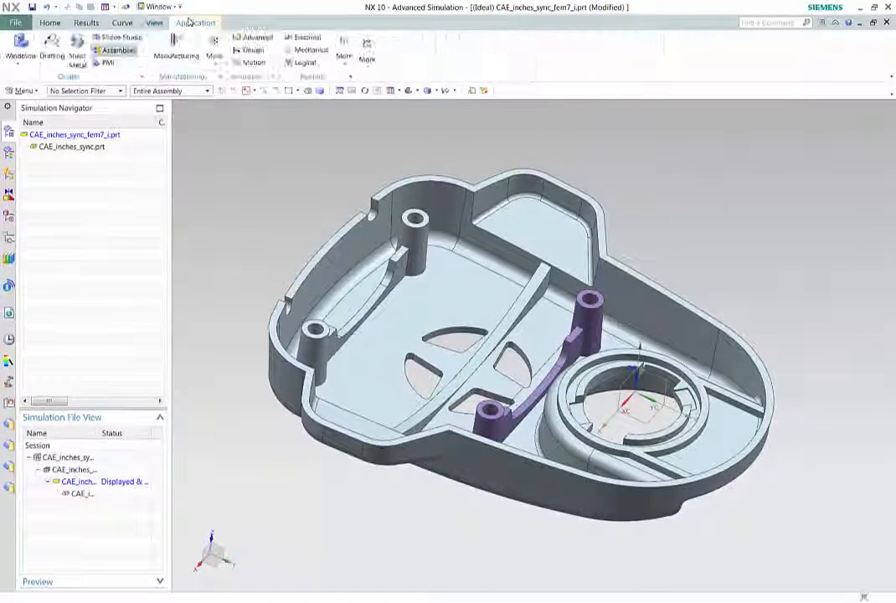
pyautogui.click(238, 37)
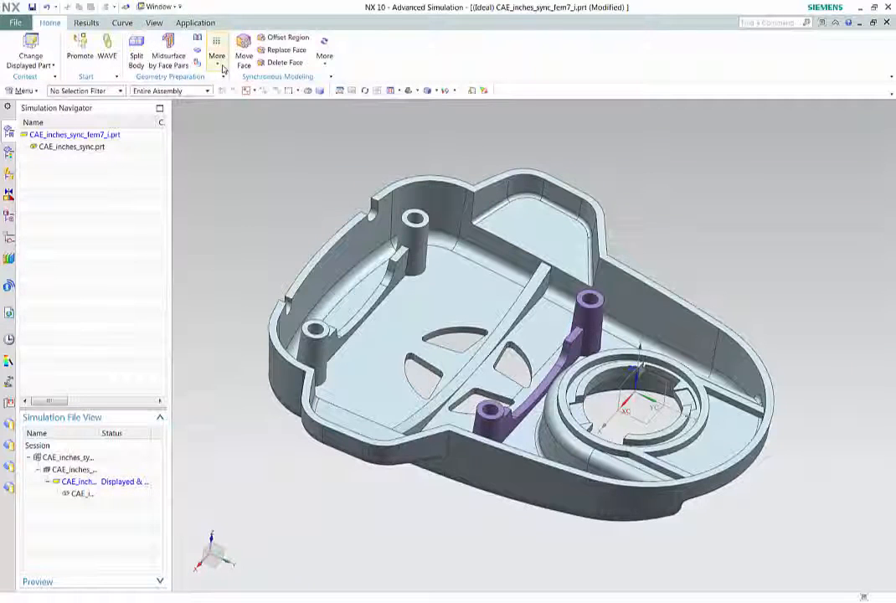
pyautogui.click(266, 64)
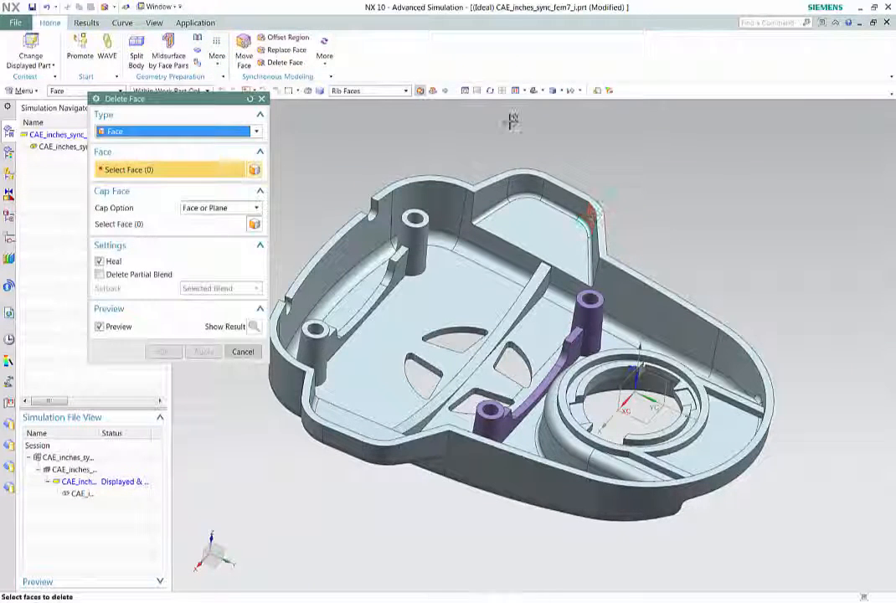
pyautogui.click(401, 91)
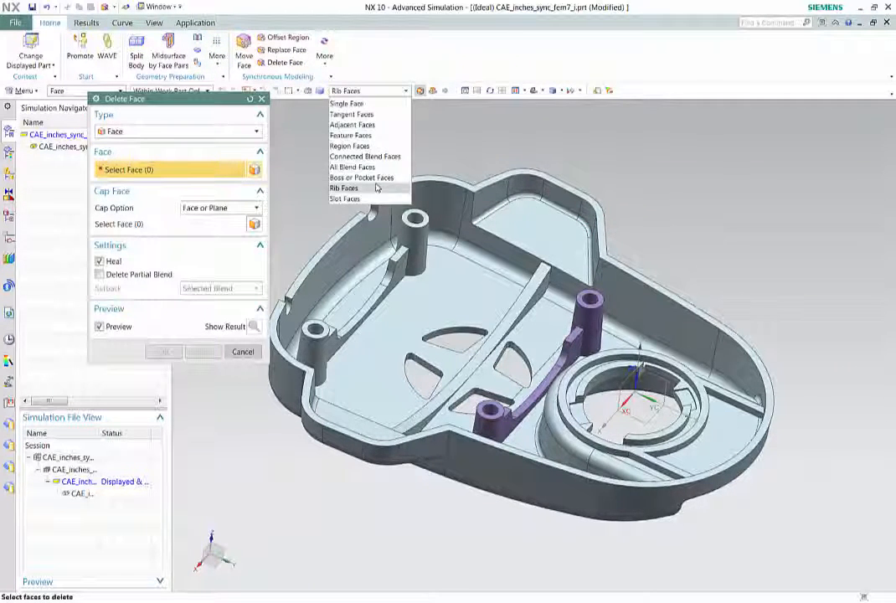
pyautogui.click(381, 178)
pyautogui.click(590, 299)
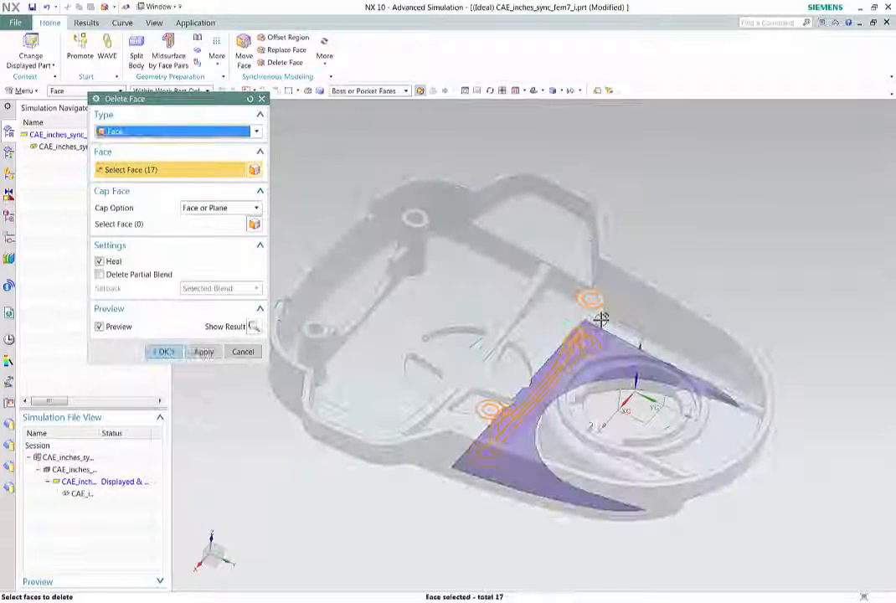
pyautogui.click(165, 351)
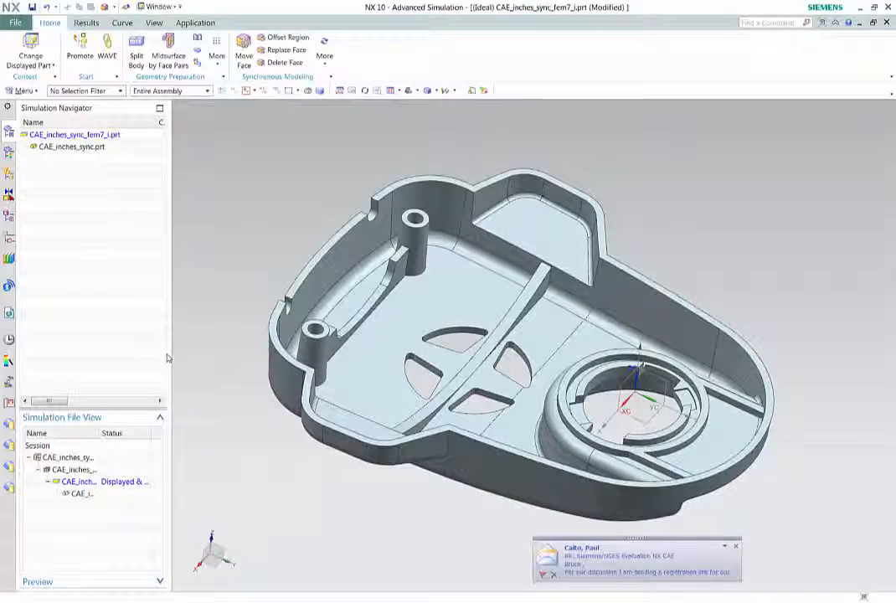
# Lower the top face of the long curved middle rib by 0.15 in with Move Face, using the rib's end as the pivot point.
pyautogui.moveTo(516, 381); pyautogui.dragTo(536, 368, button='middle')
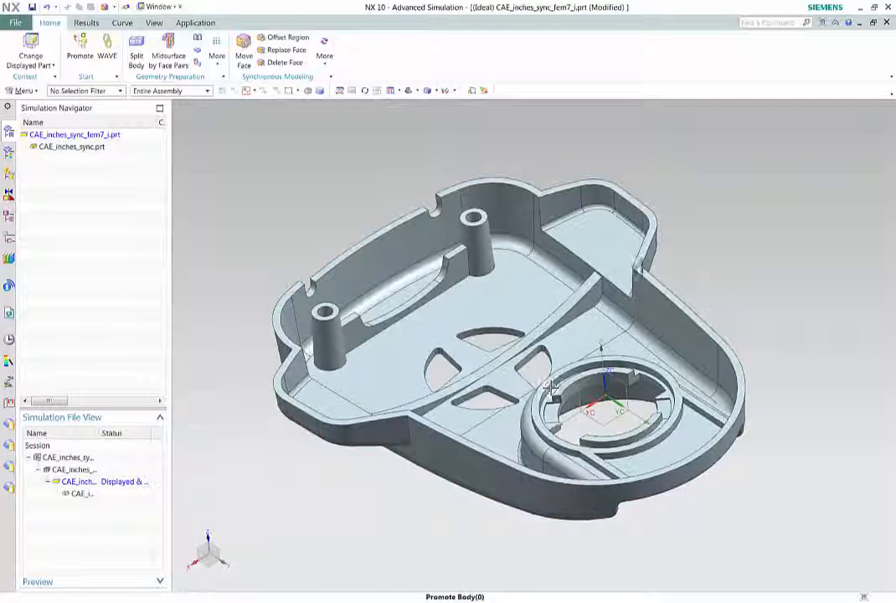
pyautogui.moveTo(680, 256)
pyautogui.mouseDown(button='middle')
pyautogui.moveTo(694, 250)
pyautogui.moveTo(686, 274)
pyautogui.mouseUp(button='middle')
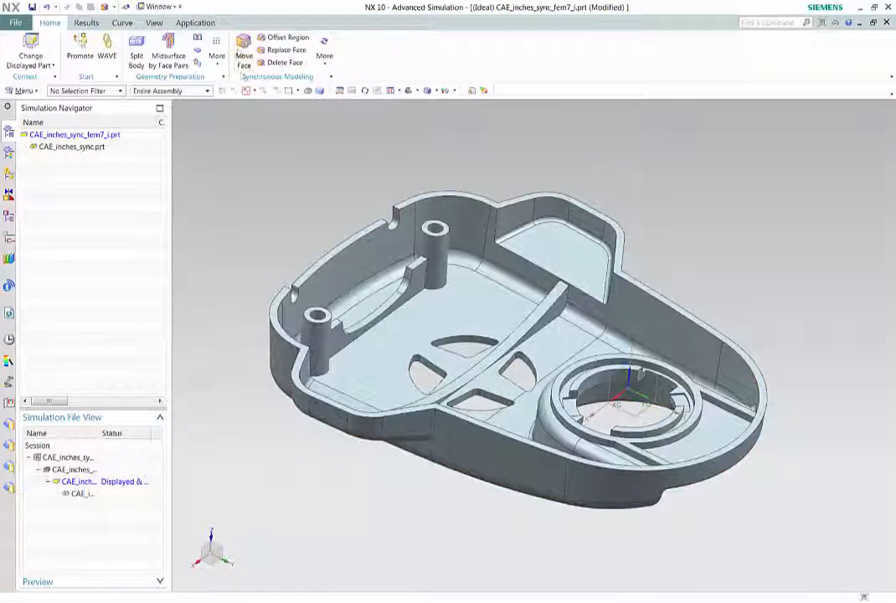
pyautogui.click(240, 48)
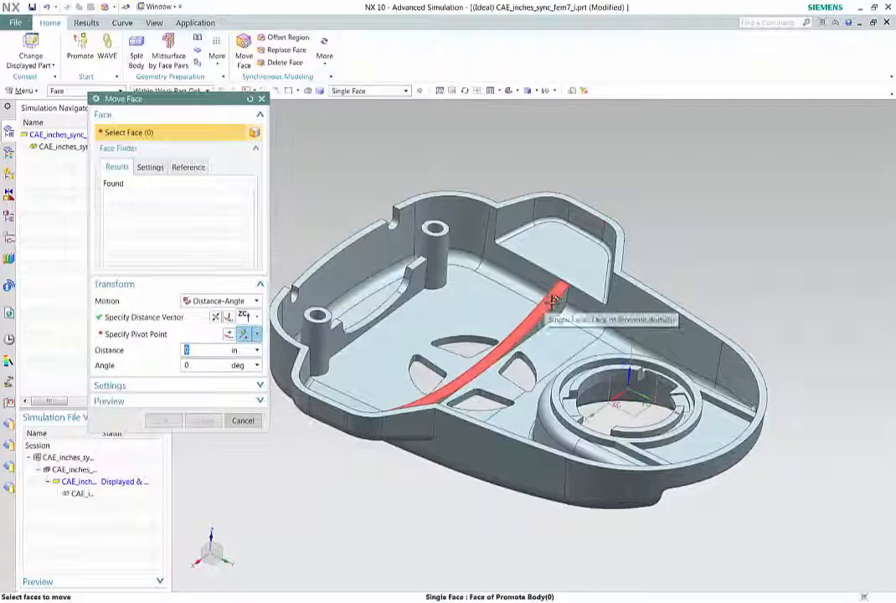
pyautogui.click(553, 300)
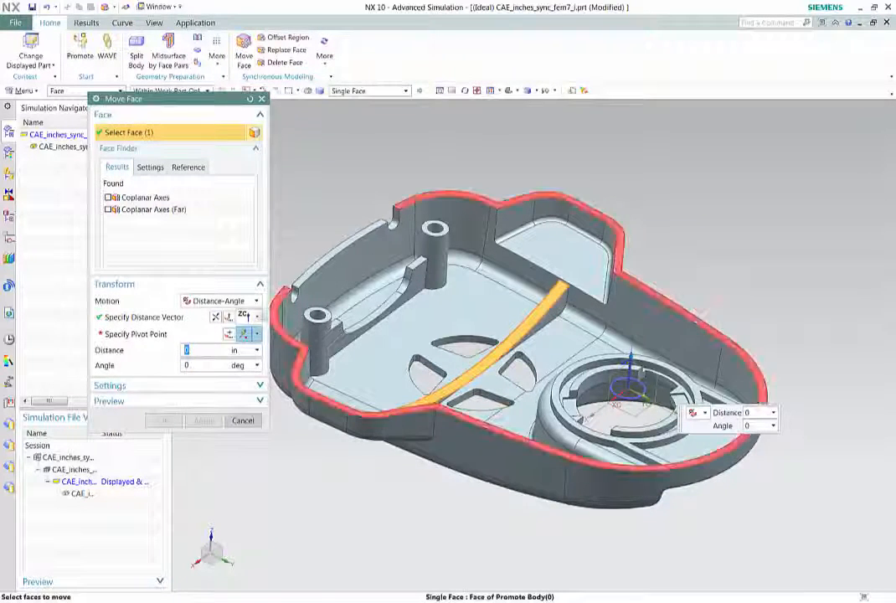
pyautogui.click(194, 334)
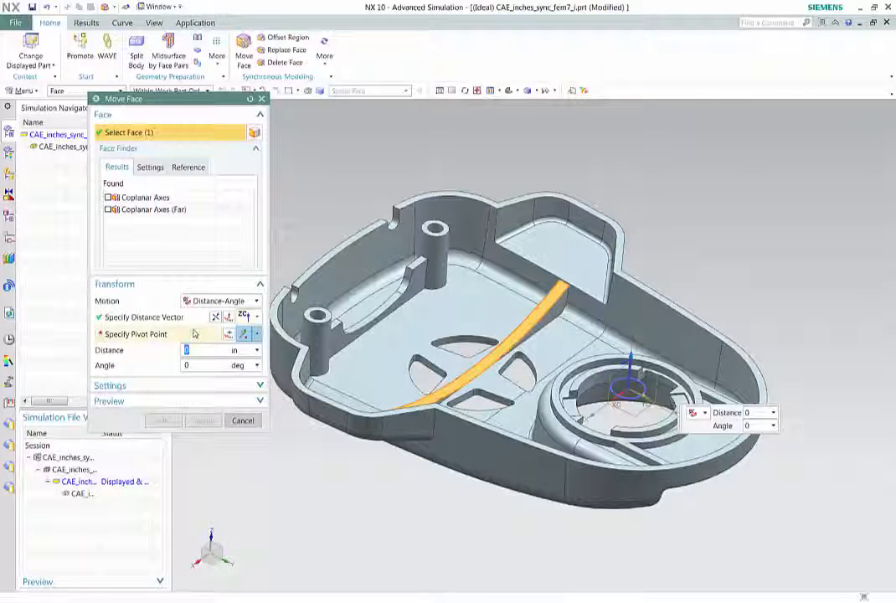
pyautogui.click(570, 285)
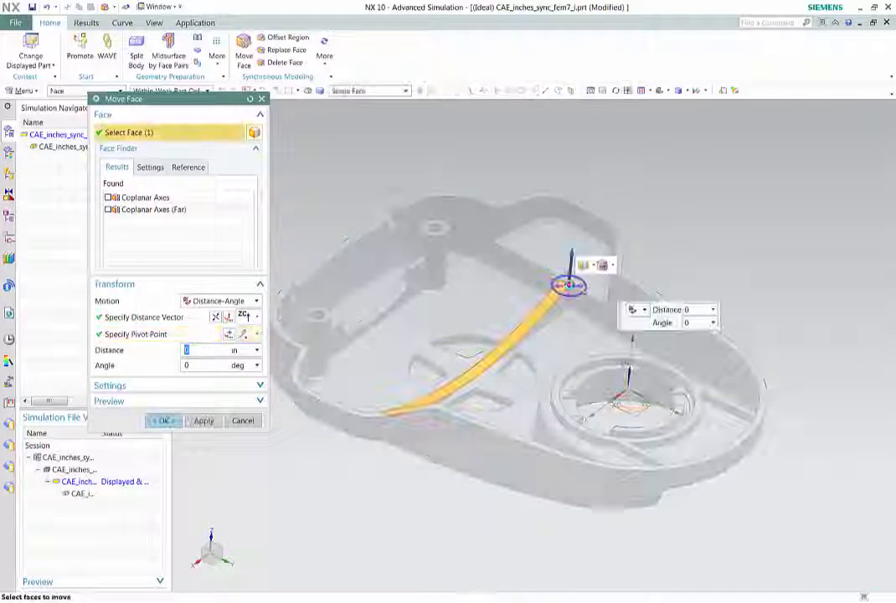
pyautogui.moveTo(571, 248); pyautogui.dragTo(573, 236)
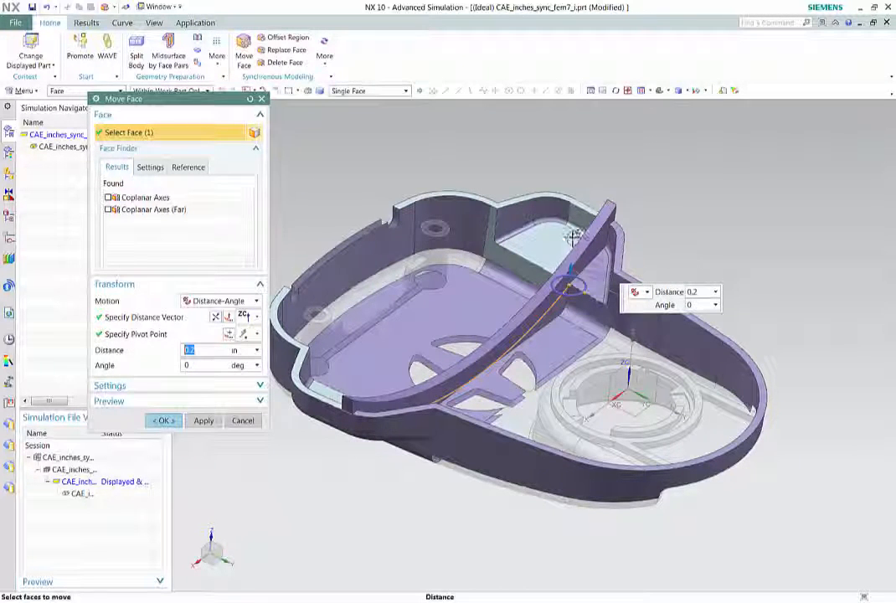
pyautogui.moveTo(572, 258); pyautogui.dragTo(570, 282)
pyautogui.click(570, 283)
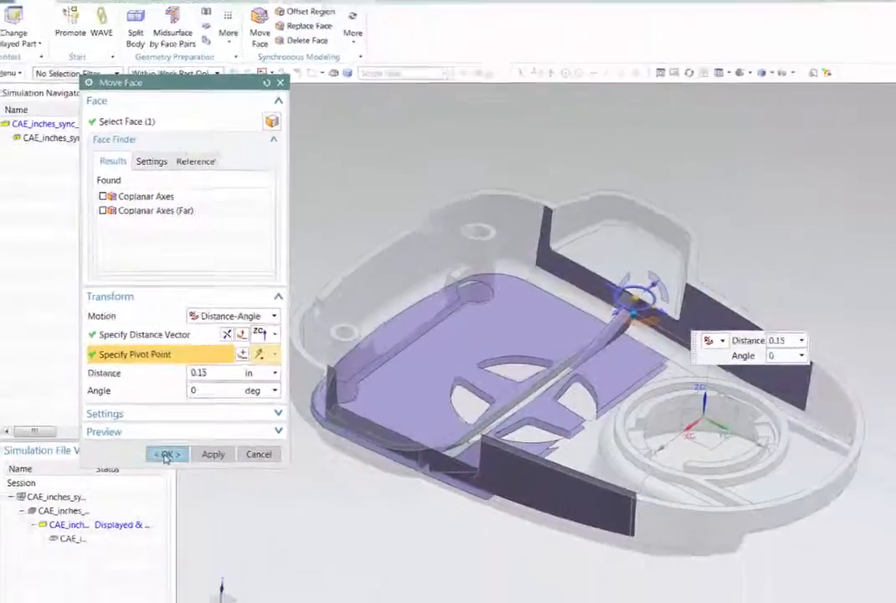
pyautogui.click(178, 564)
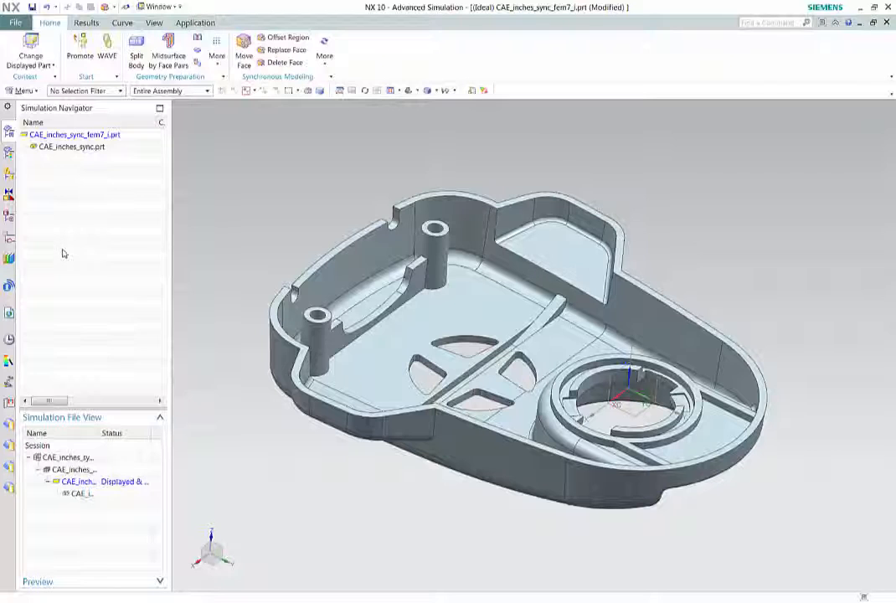
# Switch to Modeling and reverse the distance vector of the Move Face (4) feature so the rib's top face moves upward.
pyautogui.click(20, 21)
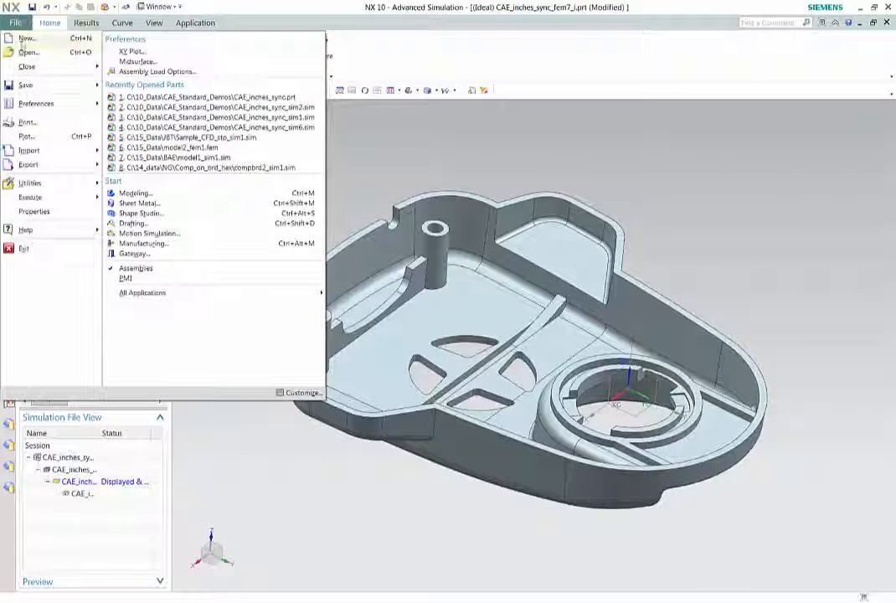
pyautogui.click(132, 195)
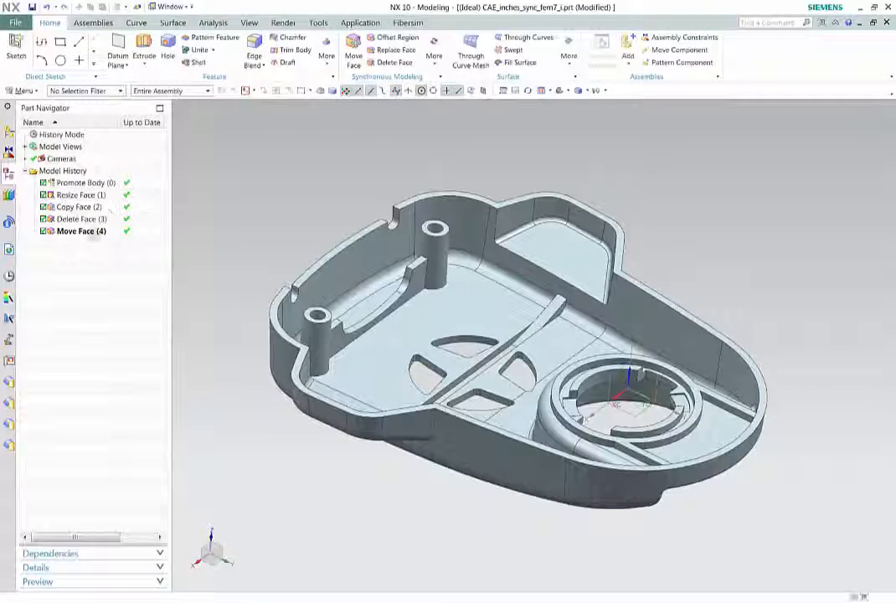
pyautogui.click(83, 233)
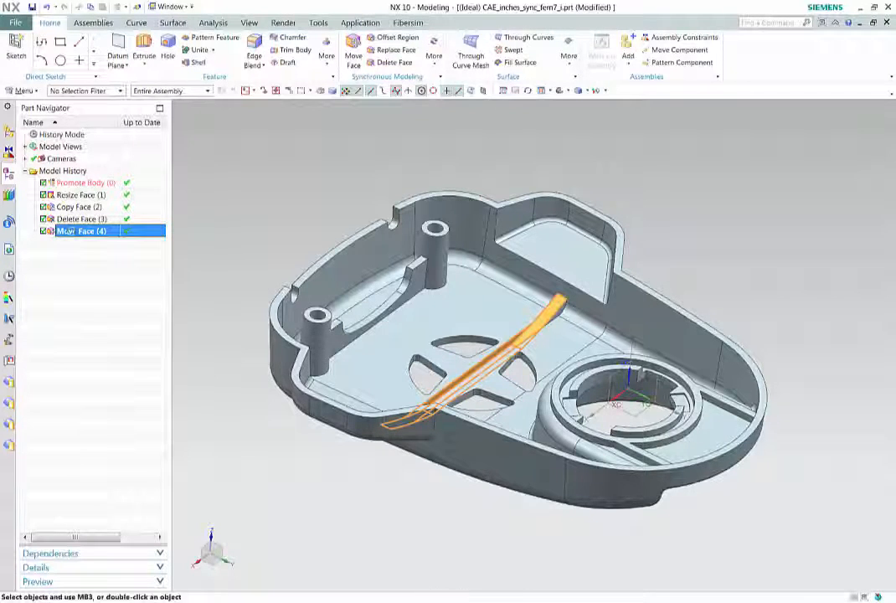
pyautogui.doubleClick(73, 234)
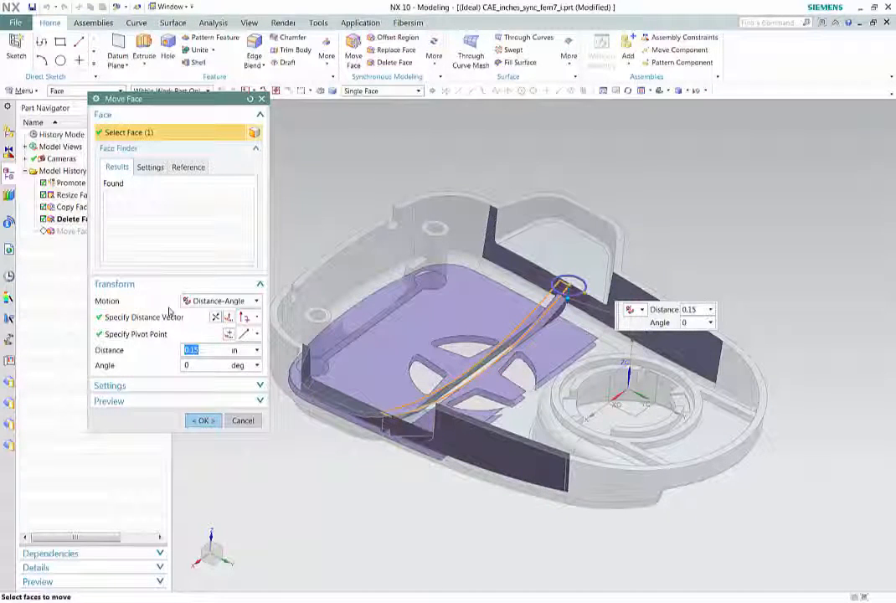
pyautogui.click(218, 320)
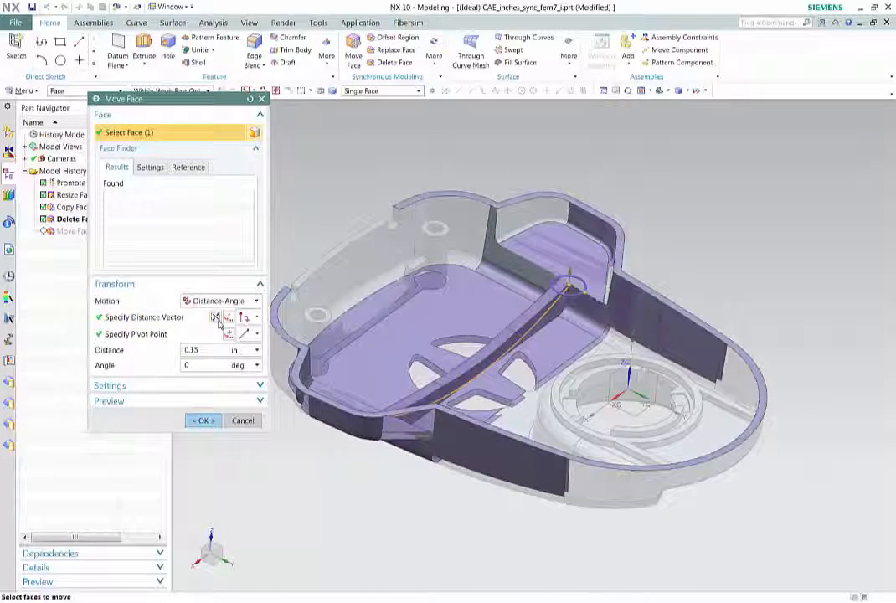
pyautogui.click(209, 420)
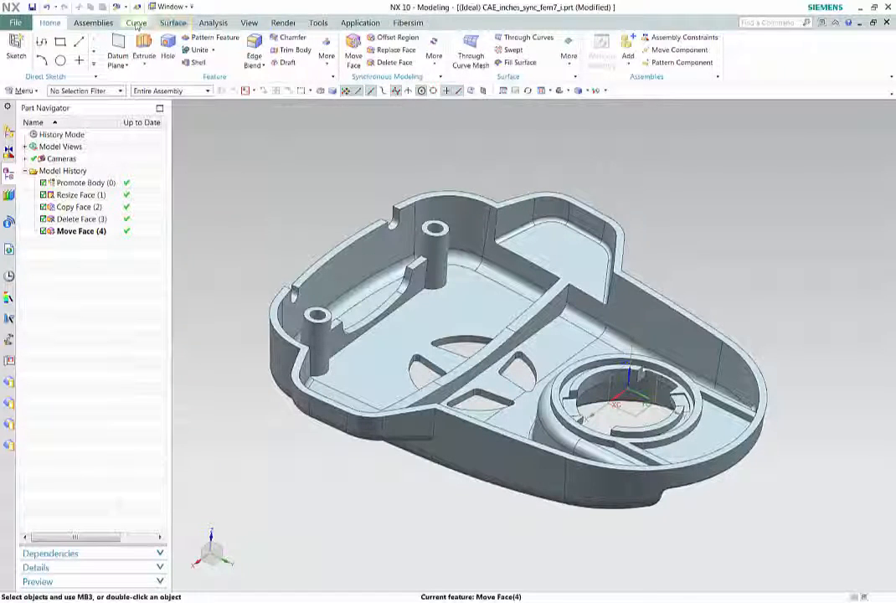
# Return to Advanced Simulation and copy the original boss pair with its connecting rib 1.24 in along YC, pasting the copied faces.
pyautogui.click(358, 23)
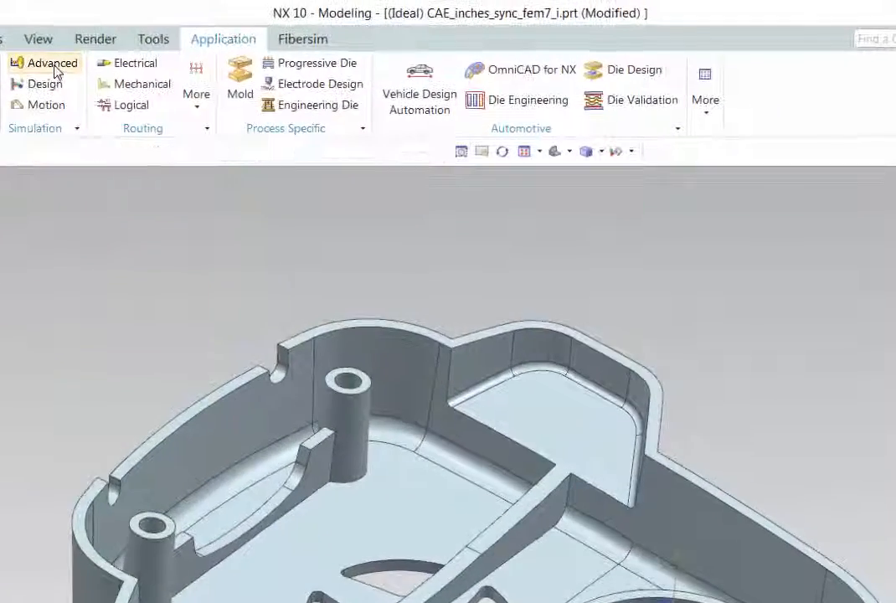
pyautogui.click(196, 48)
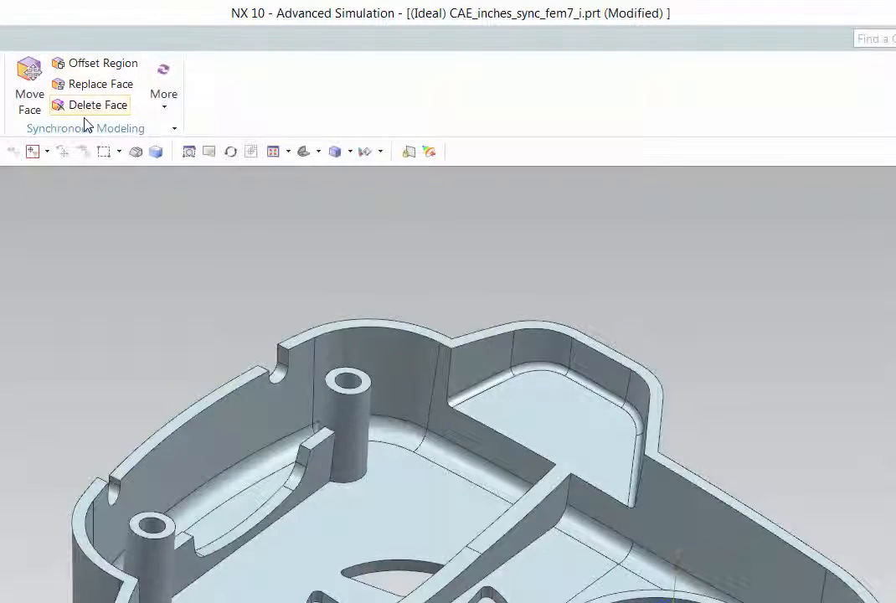
pyautogui.click(162, 108)
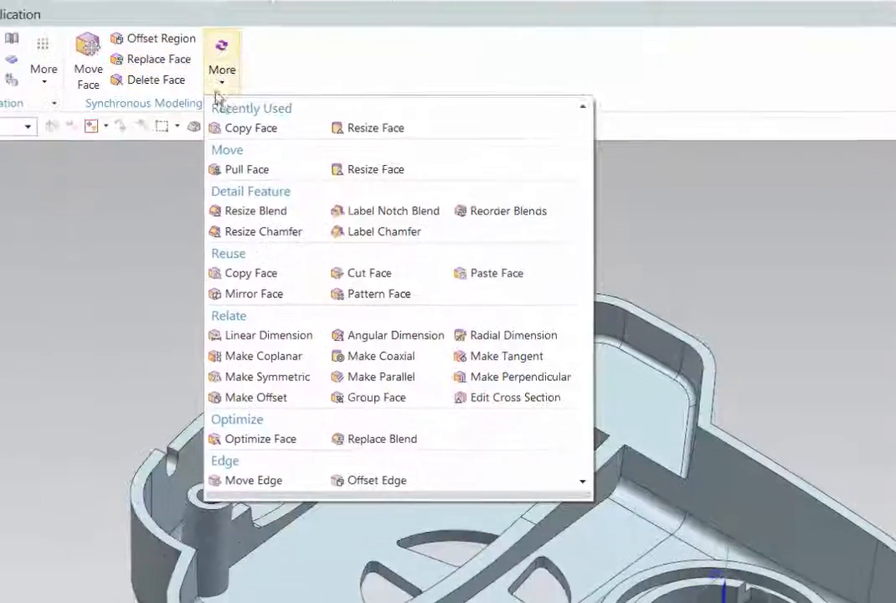
pyautogui.click(403, 54)
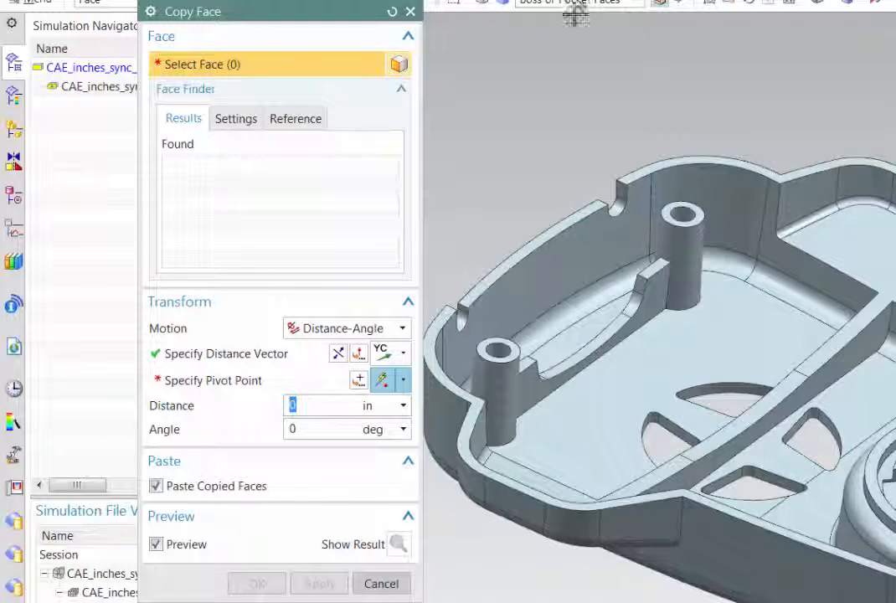
pyautogui.click(688, 223)
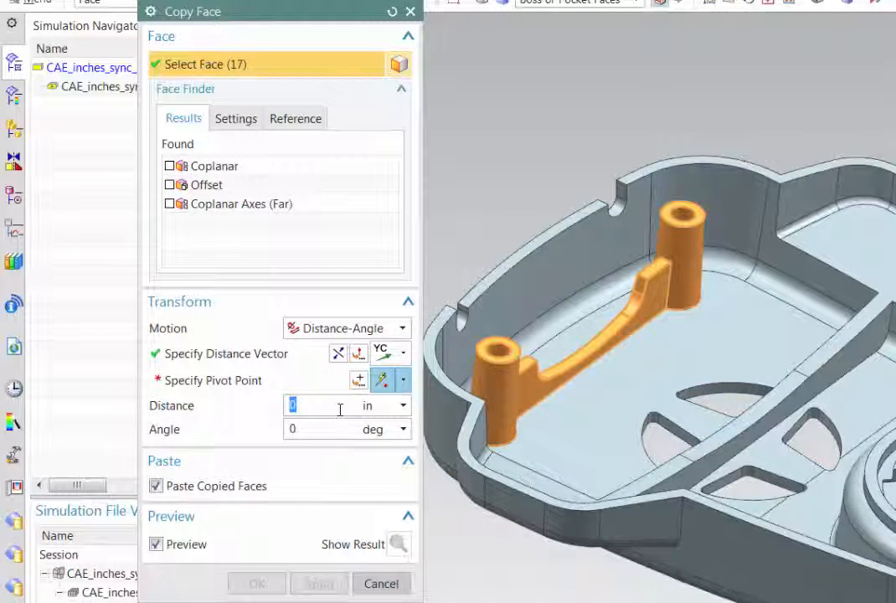
pyautogui.click(274, 383)
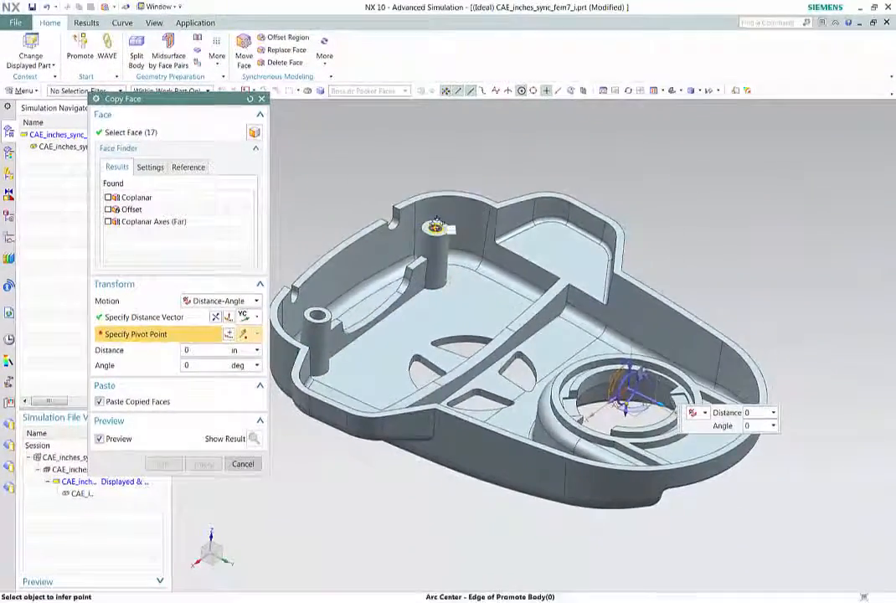
pyautogui.click(683, 212)
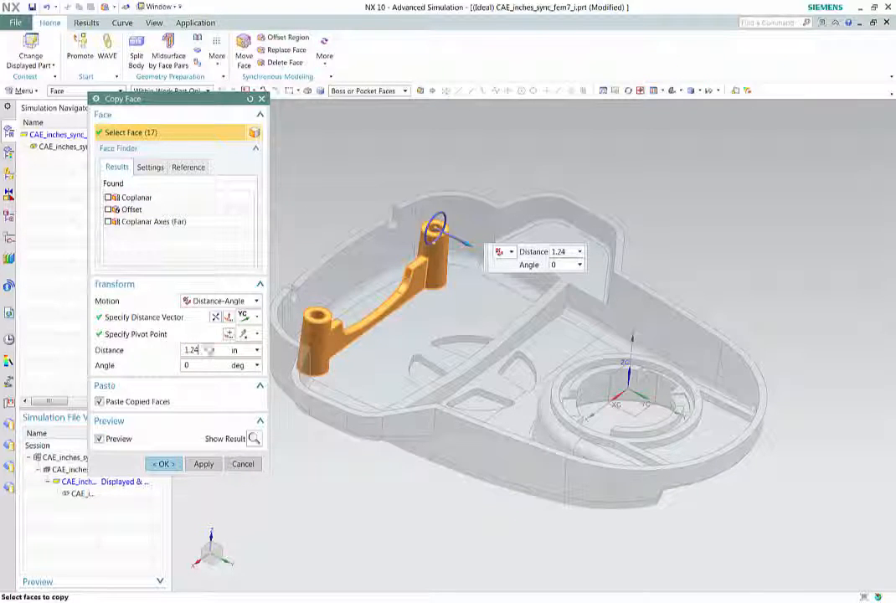
pyautogui.press('Return')
pyautogui.click(174, 467)
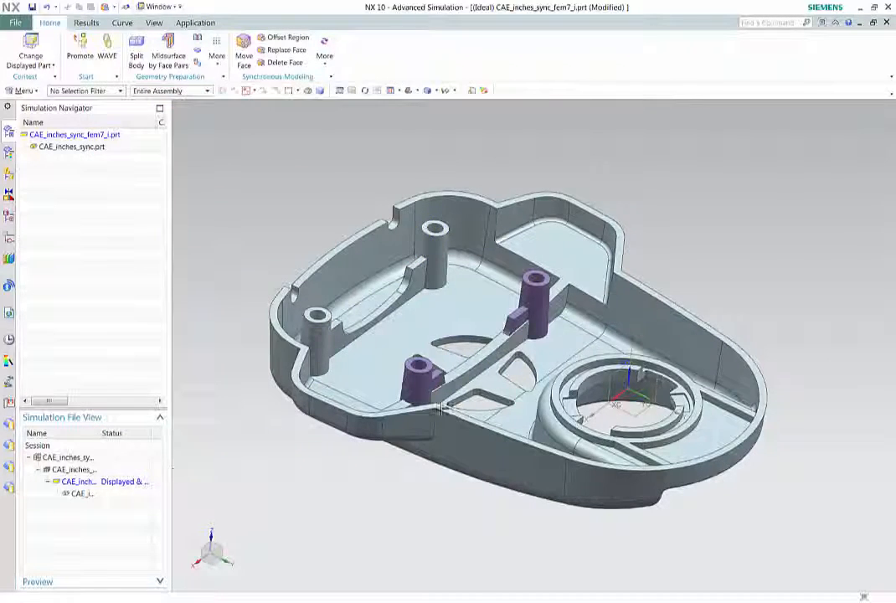
# Delete the two leftover purple rib stubs beside the copied bosses with Delete Face, using the Rib Faces selection rule.
pyautogui.moveTo(448, 418)
pyautogui.mouseDown(button='middle')
pyautogui.moveTo(431, 418)
pyautogui.moveTo(444, 407)
pyautogui.mouseUp(button='middle')
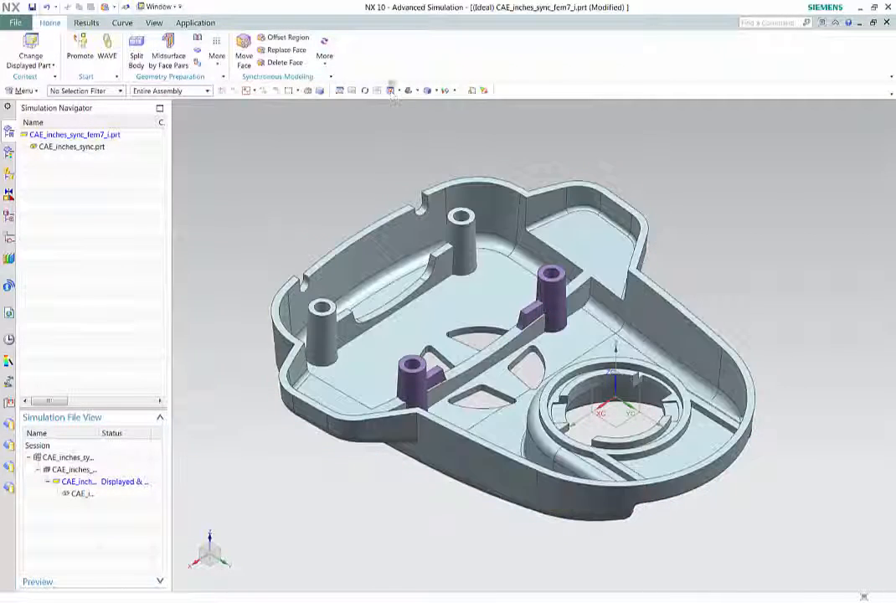
pyautogui.click(280, 63)
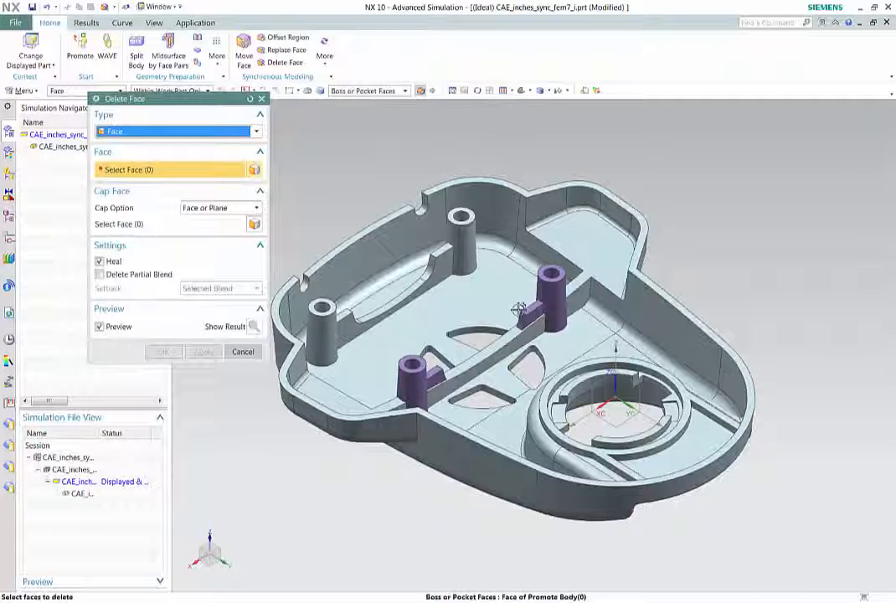
pyautogui.click(381, 90)
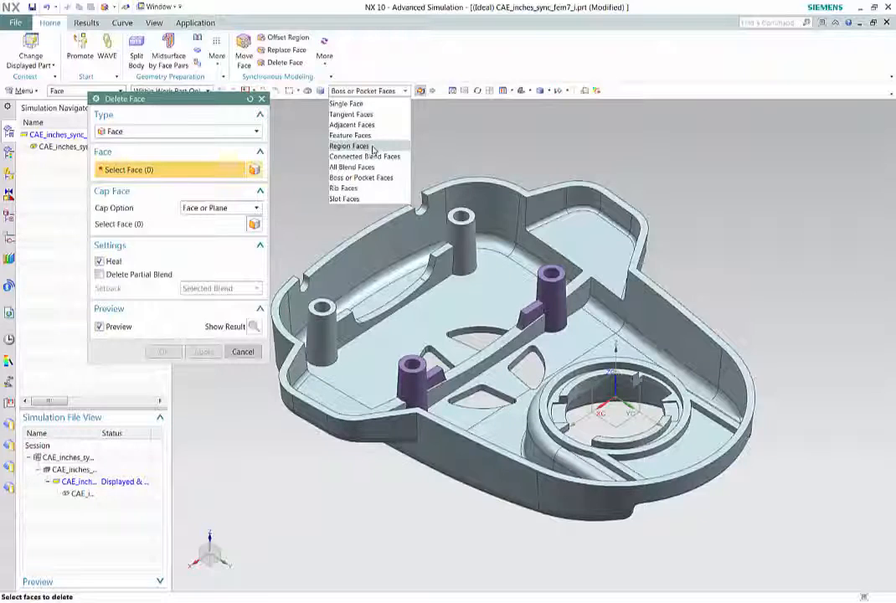
pyautogui.click(356, 192)
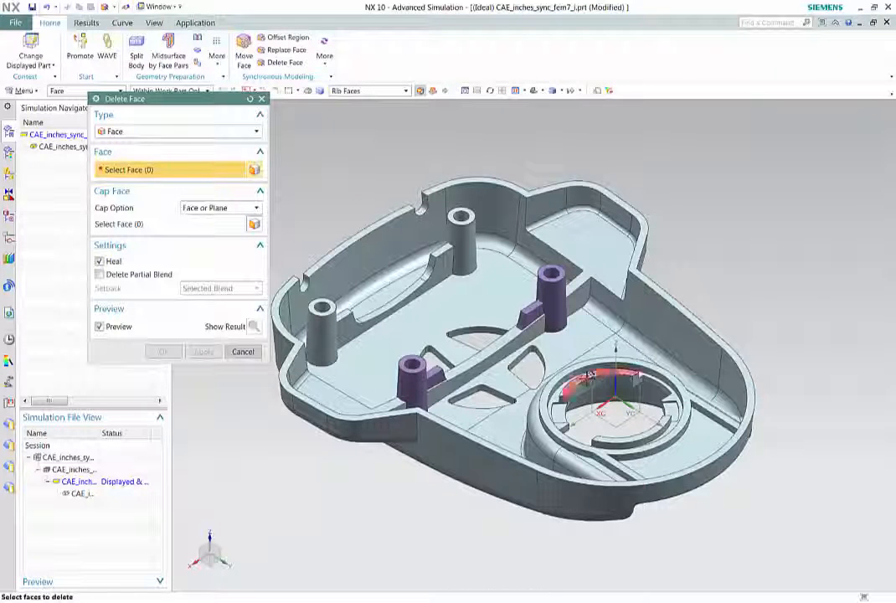
pyautogui.click(529, 325)
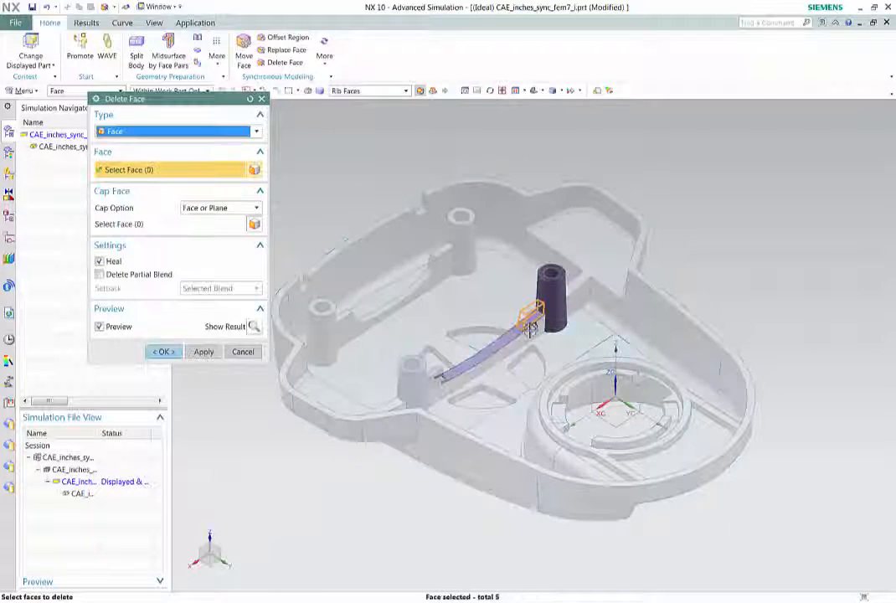
pyautogui.click(410, 381)
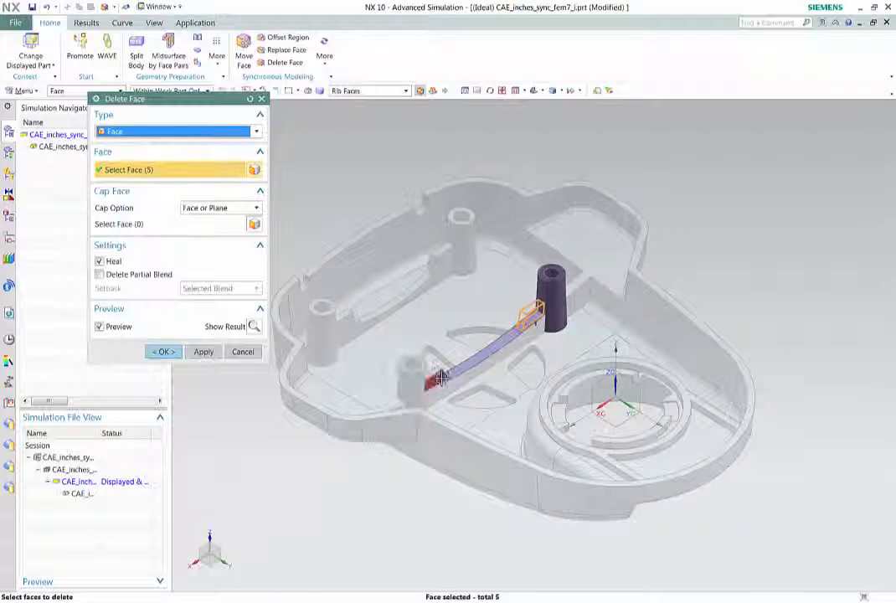
pyautogui.click(164, 352)
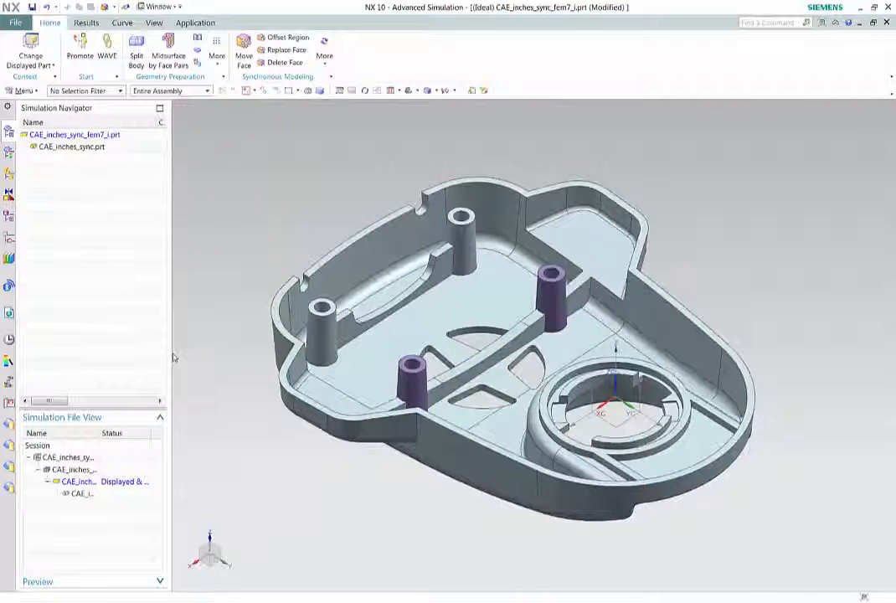
# Return to Advanced Simulation, display the CAE_inches_sync_fem7 FEM and update its mesh to the modified geometry.
pyautogui.click(15, 21)
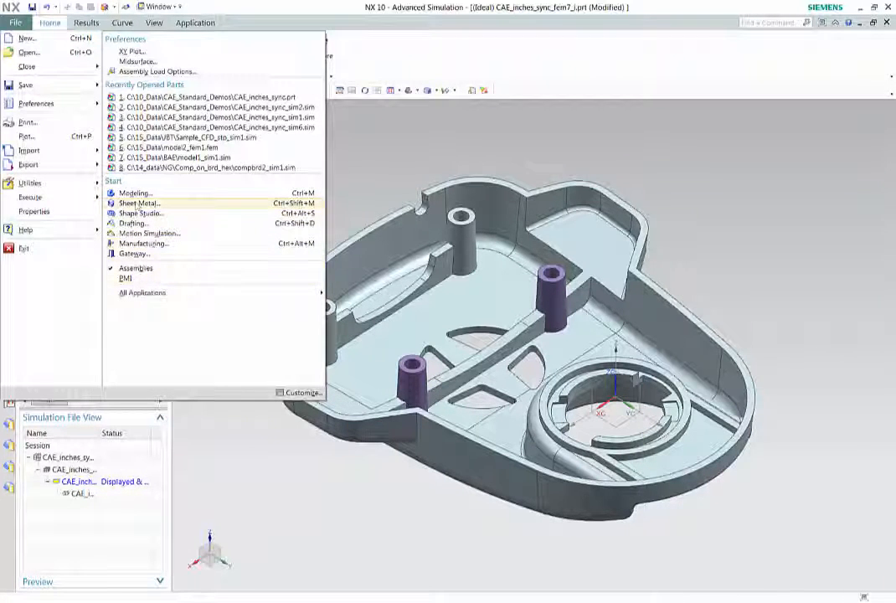
pyautogui.moveTo(134, 293)
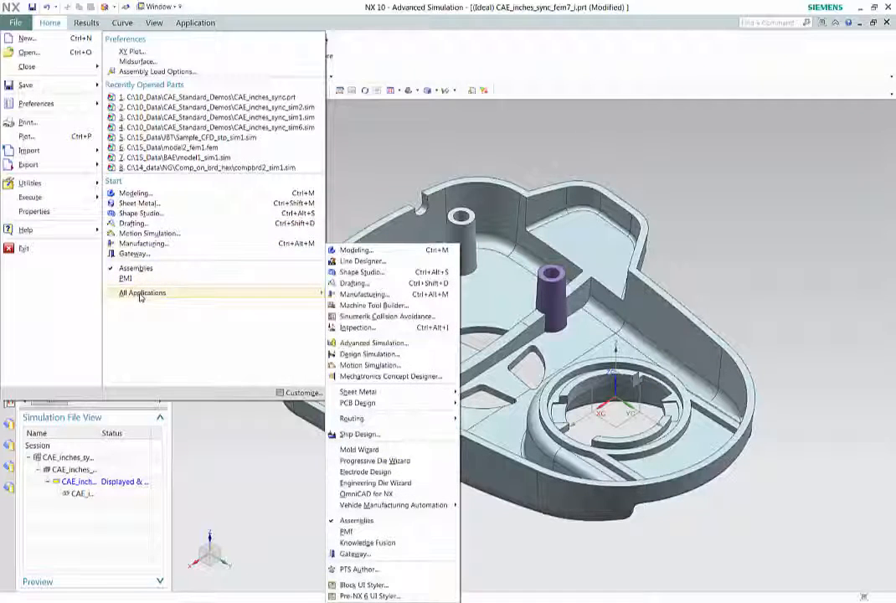
pyautogui.click(359, 349)
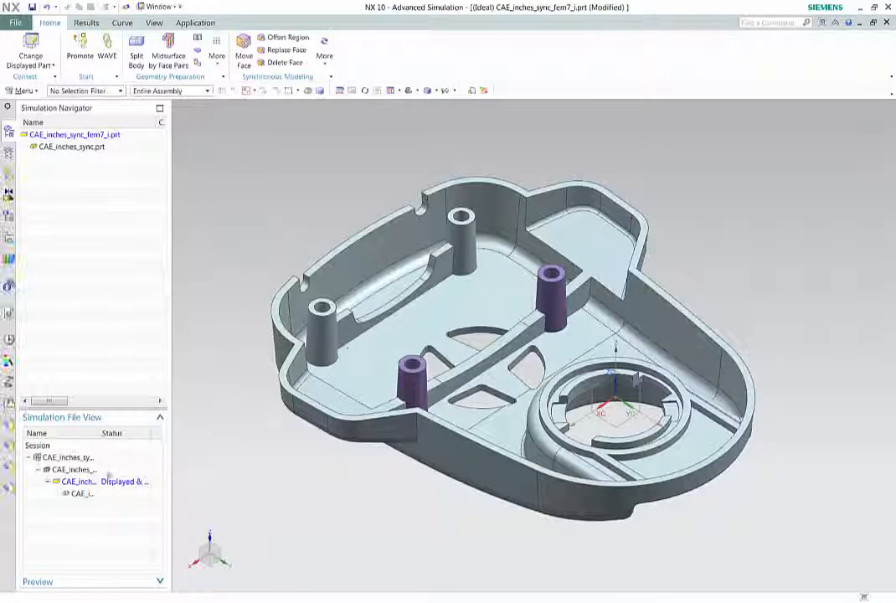
pyautogui.doubleClick(95, 471)
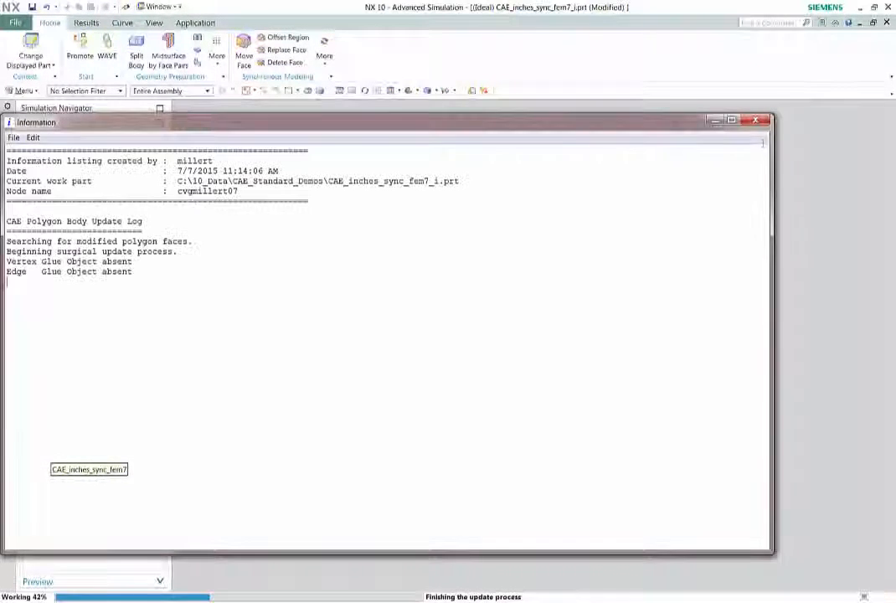
pyautogui.click(755, 122)
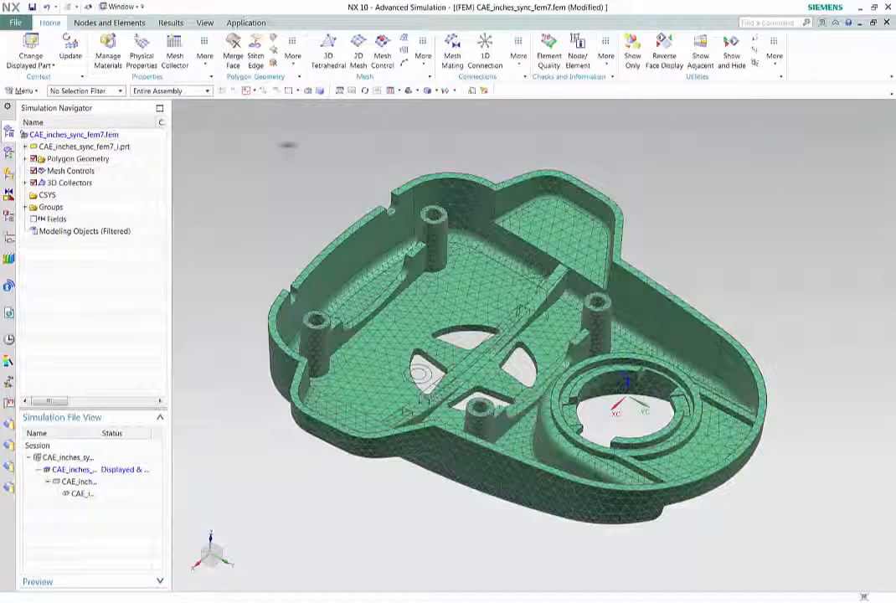
pyautogui.click(71, 43)
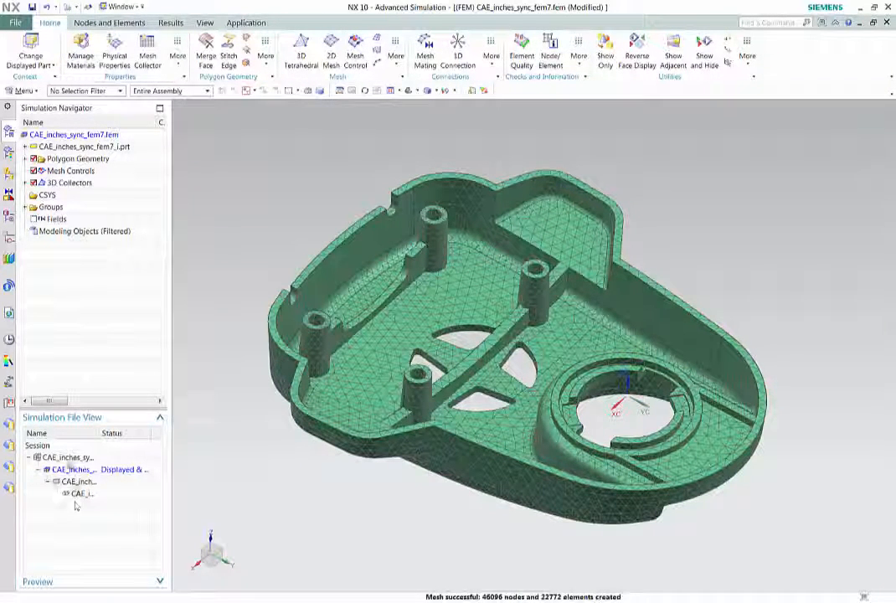
# Display the CAE_inches_sync_sim7 simulation and clone the "Solution with 2nd boss" solution.
pyautogui.doubleClick(71, 457)
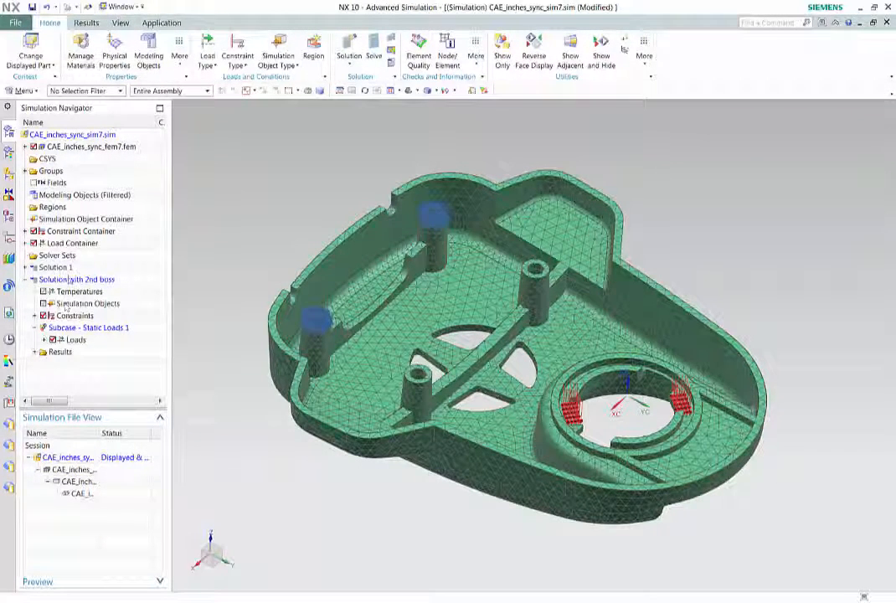
pyautogui.rightClick(69, 278)
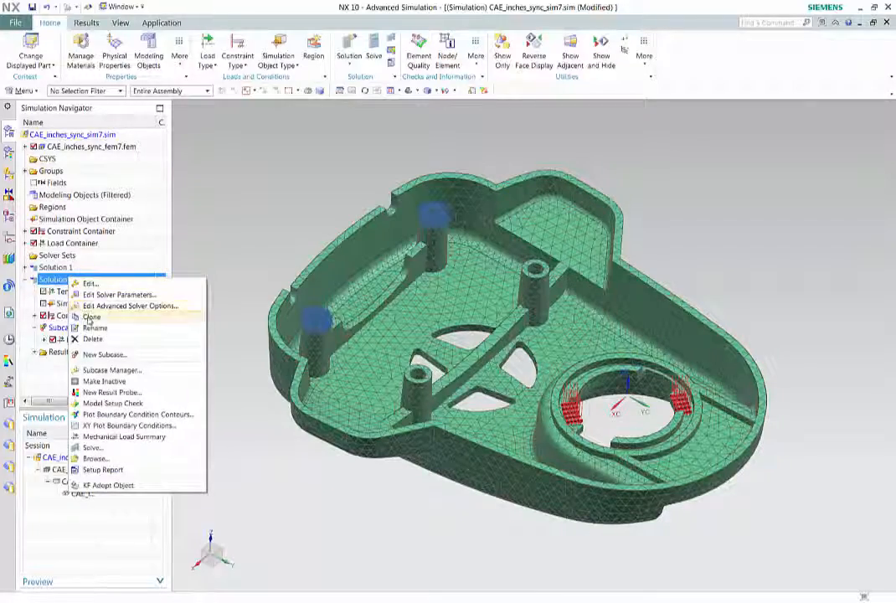
pyautogui.click(87, 317)
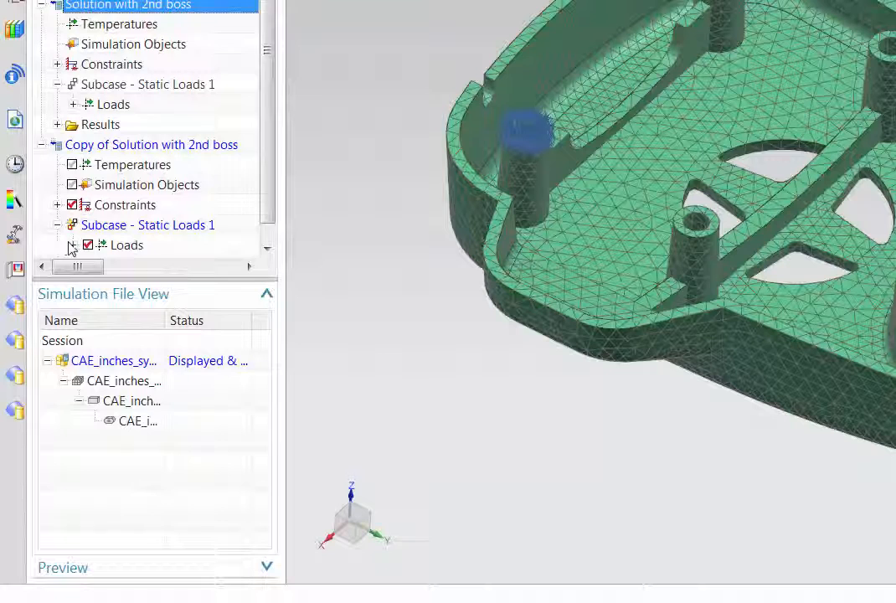
# Rename the cloned solution as "Solution with boss on tab".
pyautogui.click(73, 245)
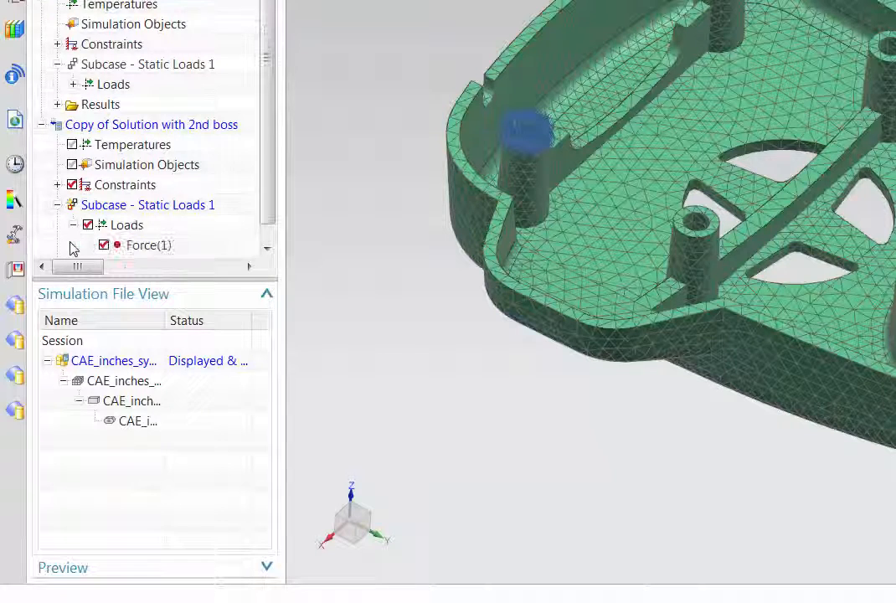
pyautogui.doubleClick(120, 126)
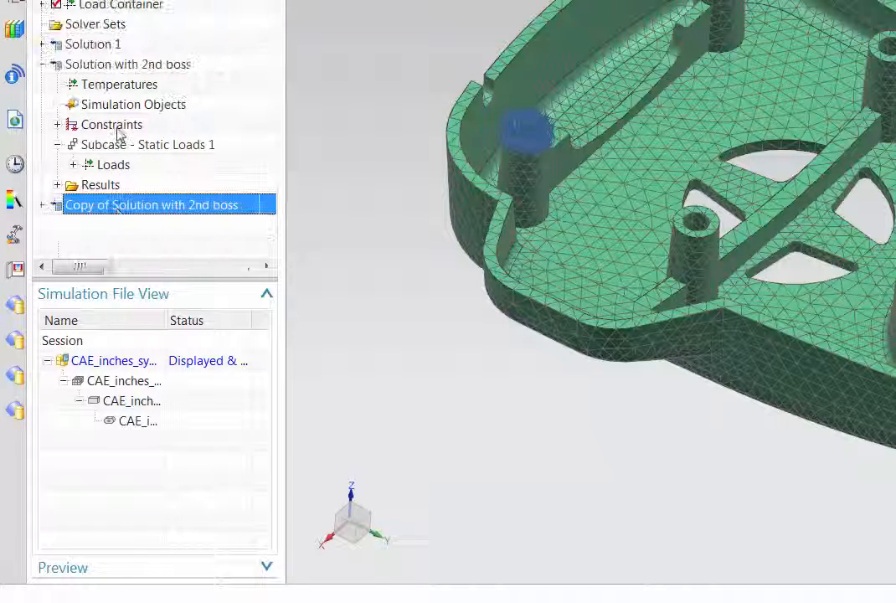
pyautogui.click(43, 206)
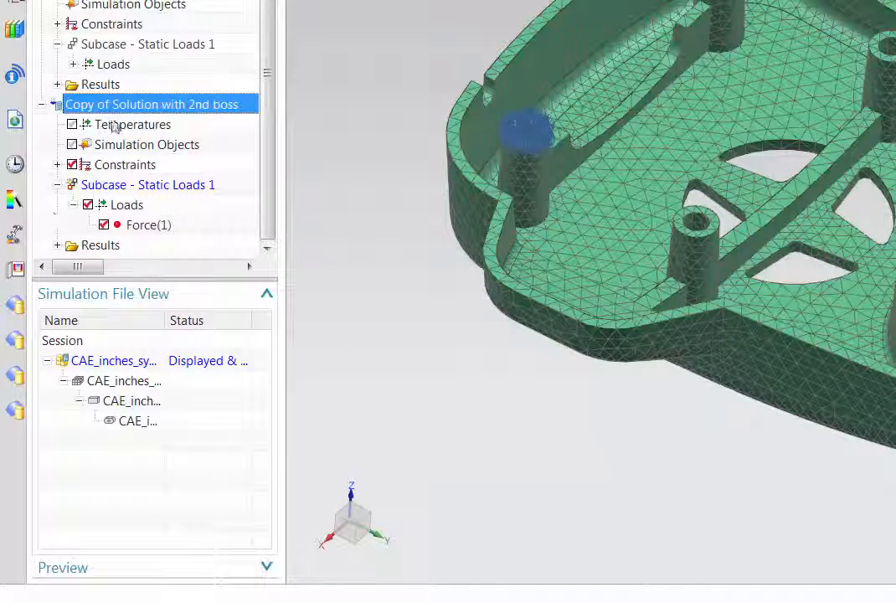
pyautogui.click(124, 105)
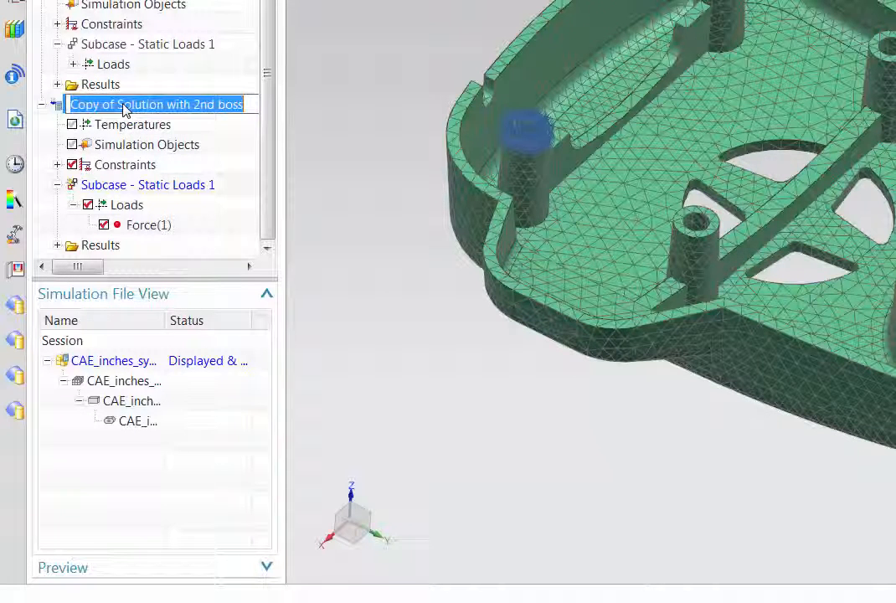
pyautogui.click(118, 104)
pyautogui.moveTo(118, 104); pyautogui.dragTo(70, 104)
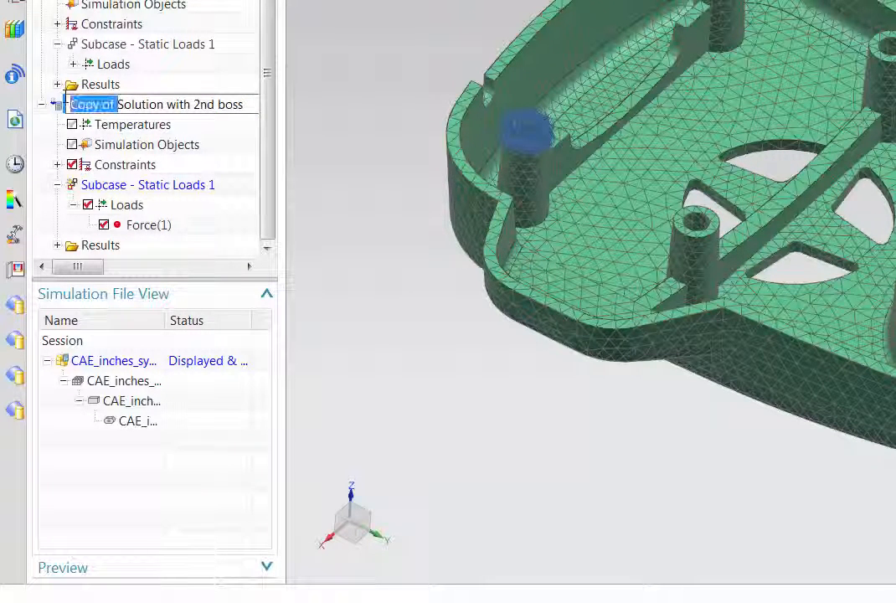
pyautogui.press('Delete')
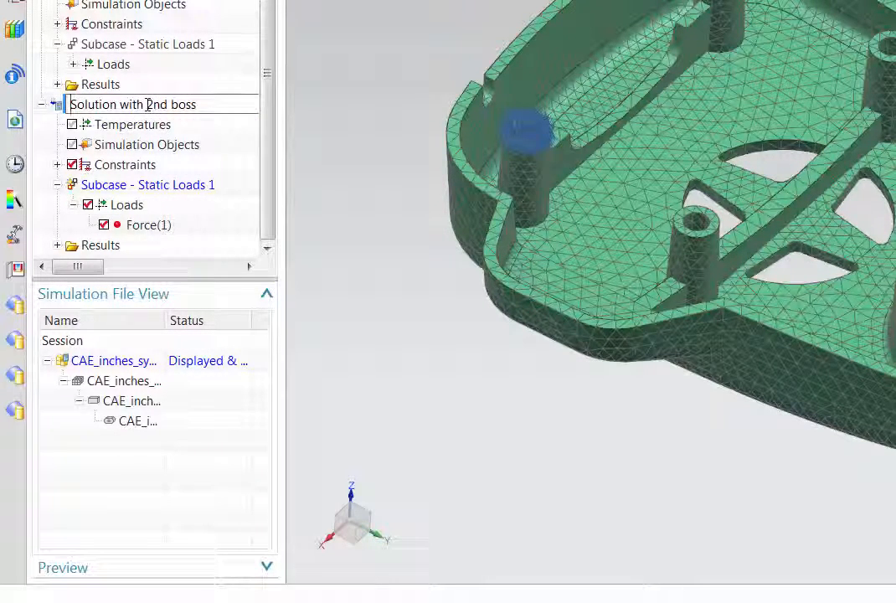
pyautogui.moveTo(146, 104); pyautogui.dragTo(205, 105)
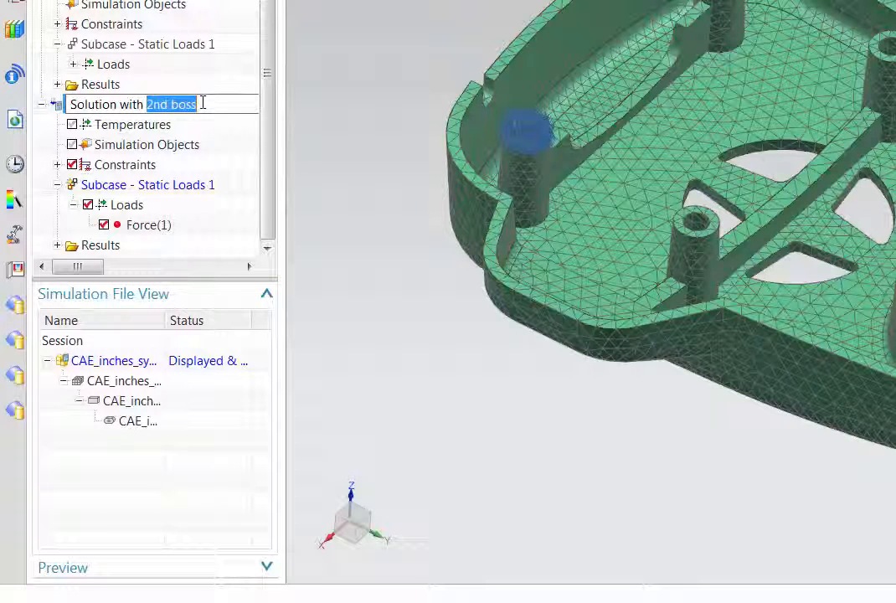
pyautogui.write('boss o')
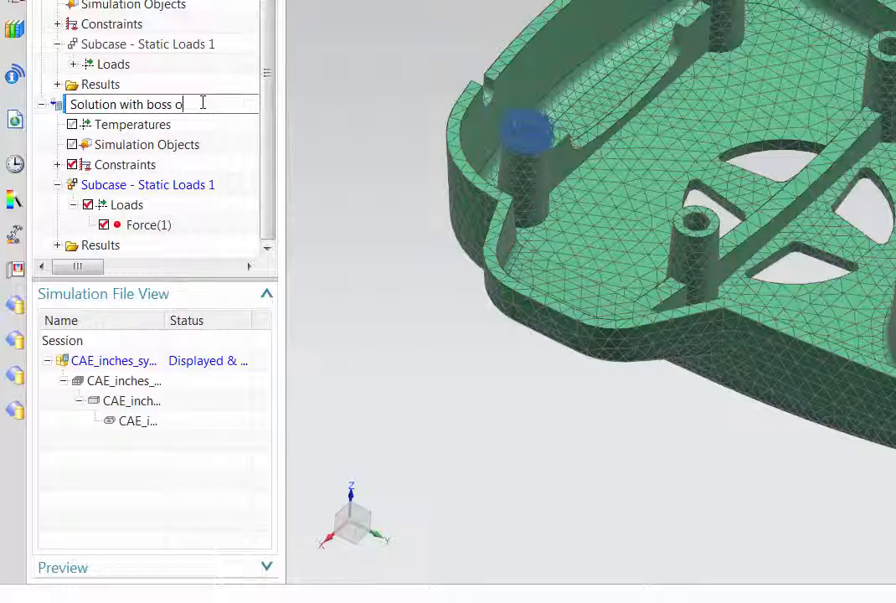
pyautogui.write('n tab')
pyautogui.press('Return')
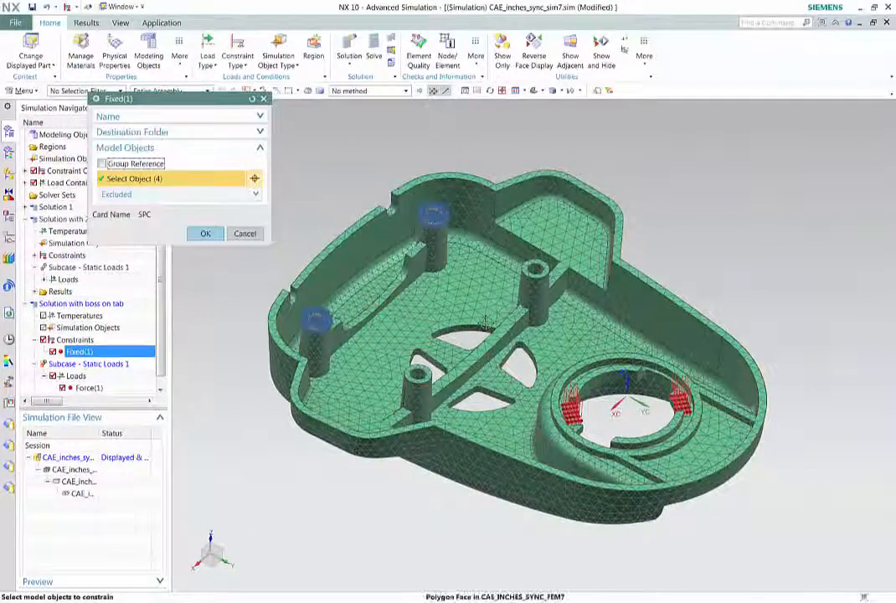
# Add the top ring and inner hole faces of both copied bosses beside the middle rib to the Fixed(1) constraint.
pyautogui.scroll(5, 552, 269)
pyautogui.click(561, 268)
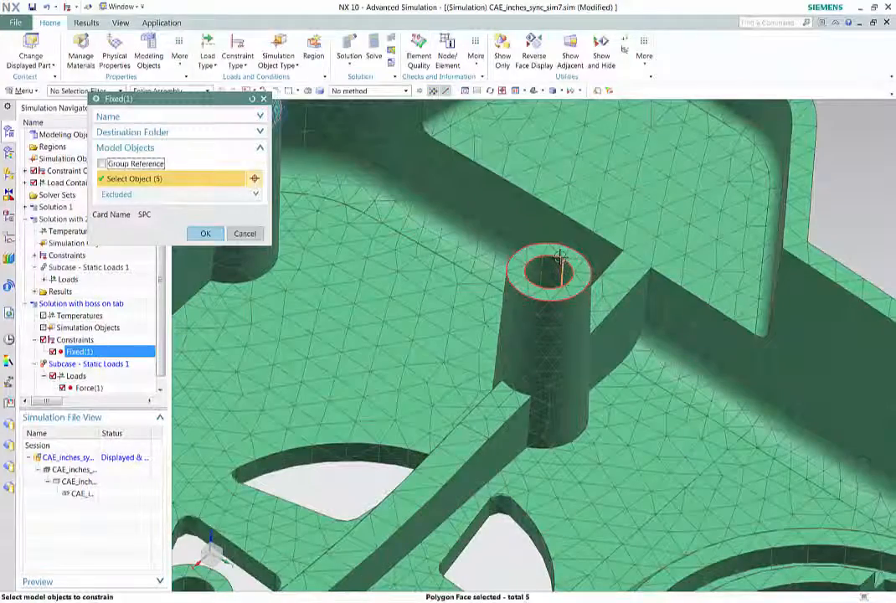
pyautogui.click(562, 253)
pyautogui.scroll(-5, 562, 253)
pyautogui.scroll(2, 450, 352)
pyautogui.scroll(2, 450, 353)
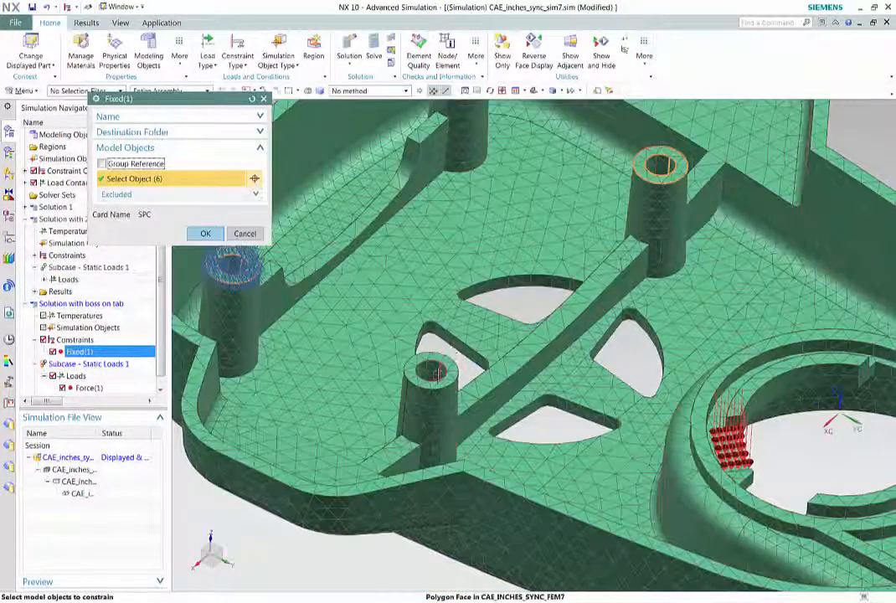
pyautogui.click(435, 358)
pyautogui.click(435, 357)
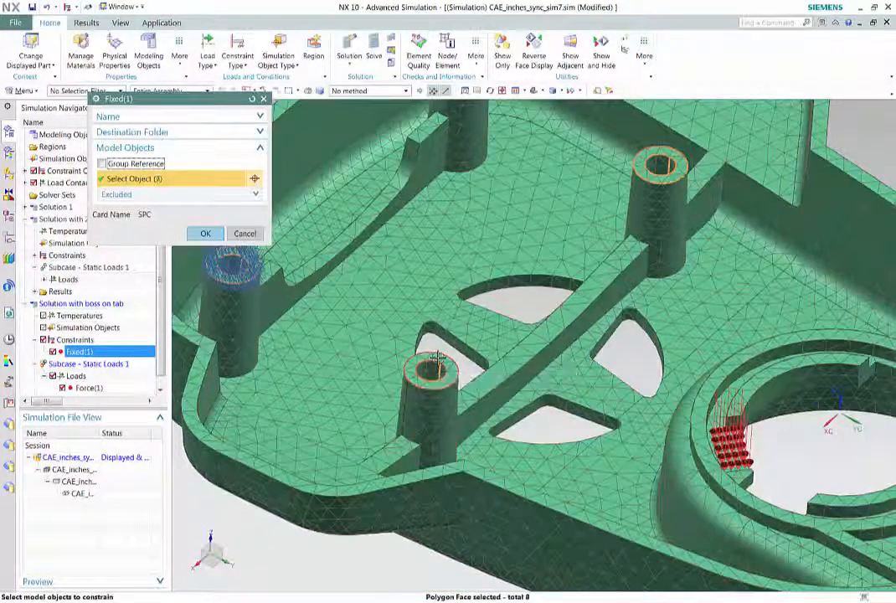
pyautogui.click(195, 232)
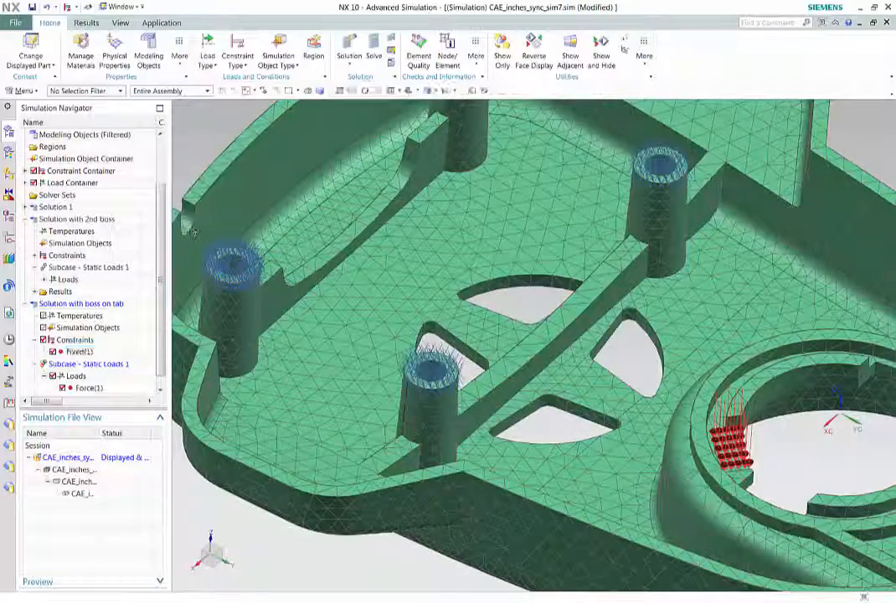
# Solve "Solution with boss on tab" with the model setup check, view the SOL 101 convergence graph, and close the job monitor without reviewing messages.
pyautogui.click(374, 50)
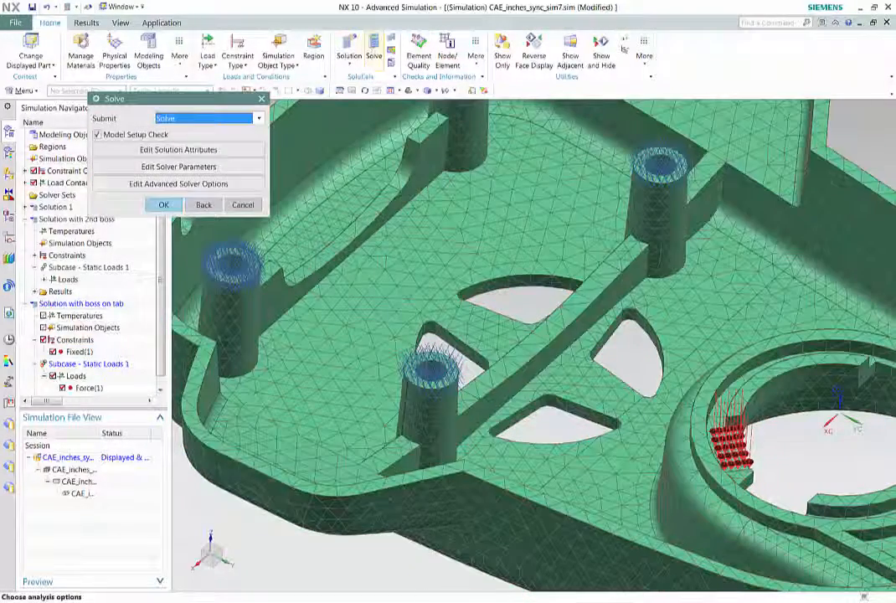
pyautogui.click(156, 204)
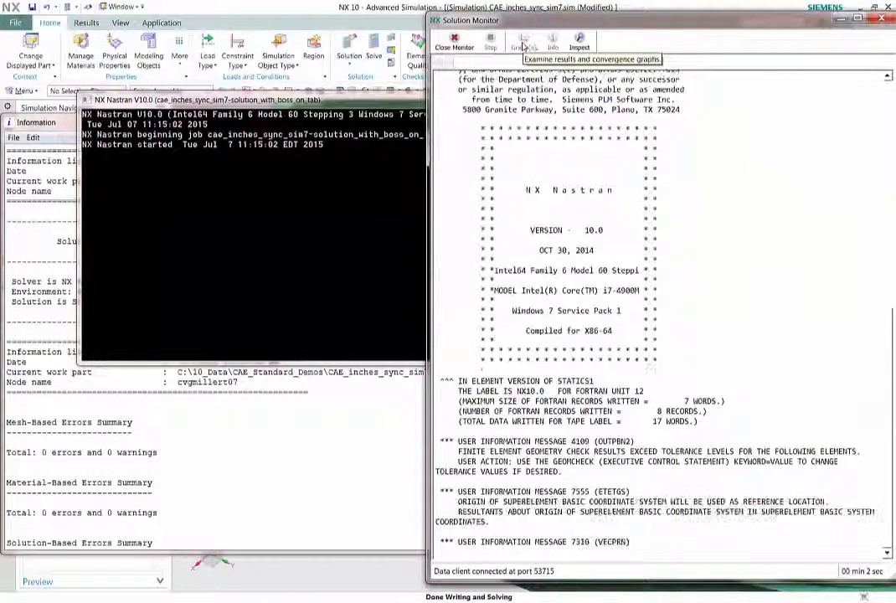
pyautogui.click(524, 41)
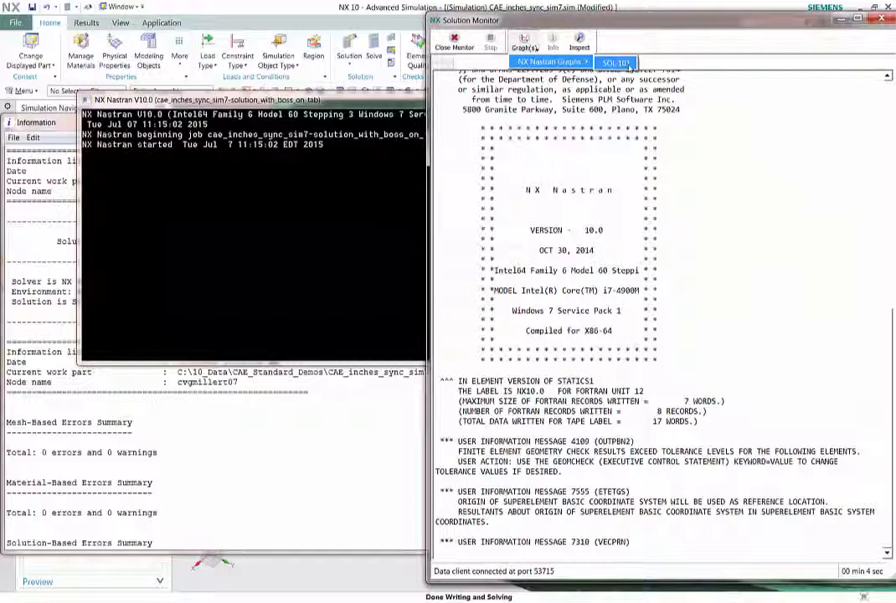
pyautogui.click(494, 59)
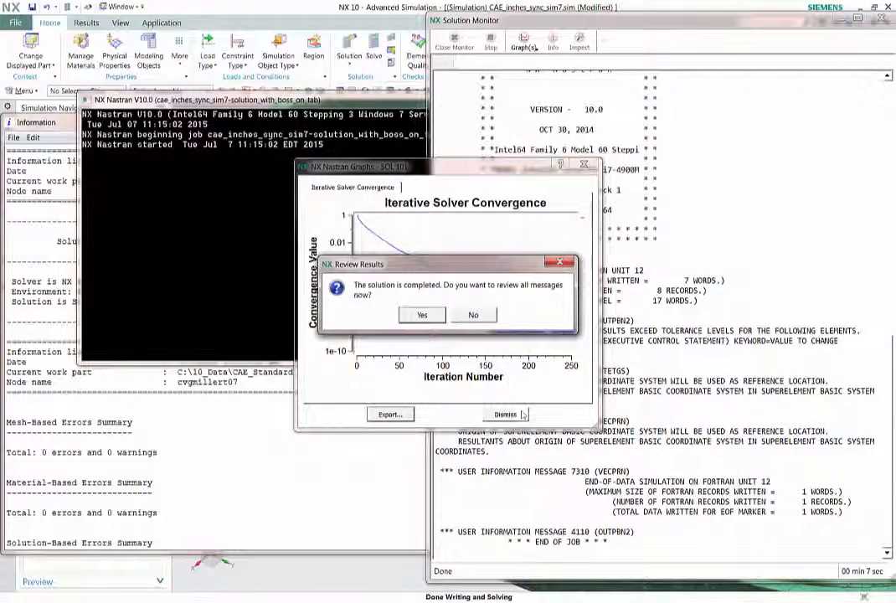
pyautogui.click(473, 314)
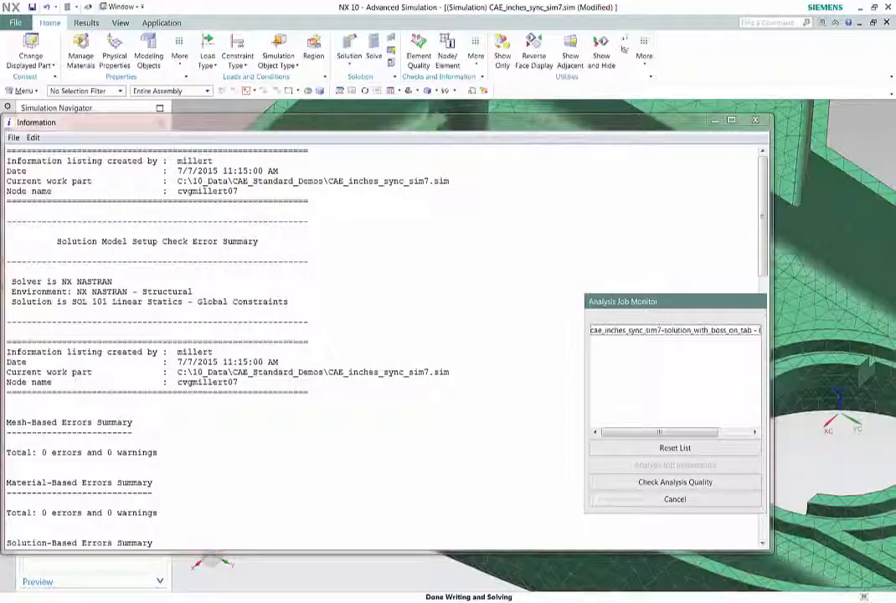
pyautogui.click(685, 497)
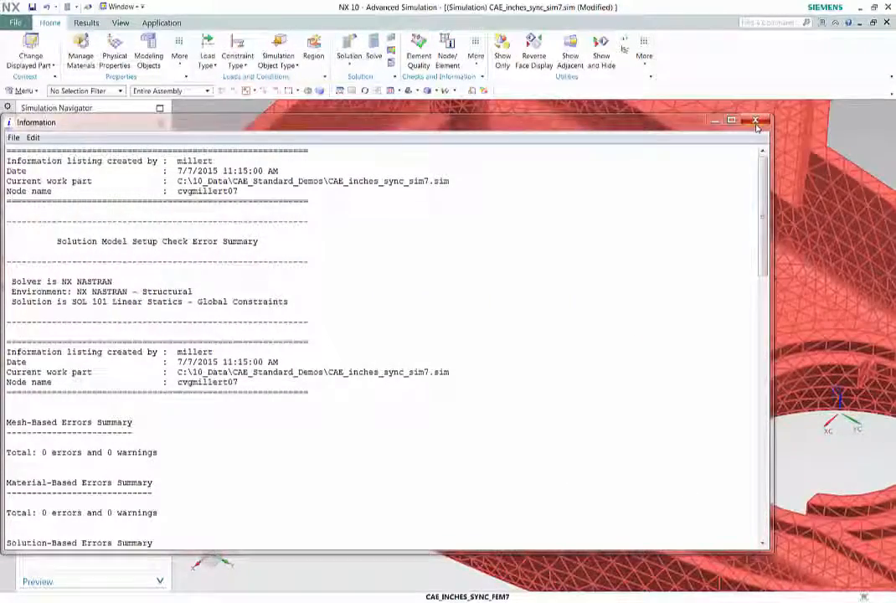
# Close the model setup check report and load the structural results of "Solution with boss on tab", expanding its list of result types.
pyautogui.click(755, 121)
pyautogui.scroll(-2, 342, 324)
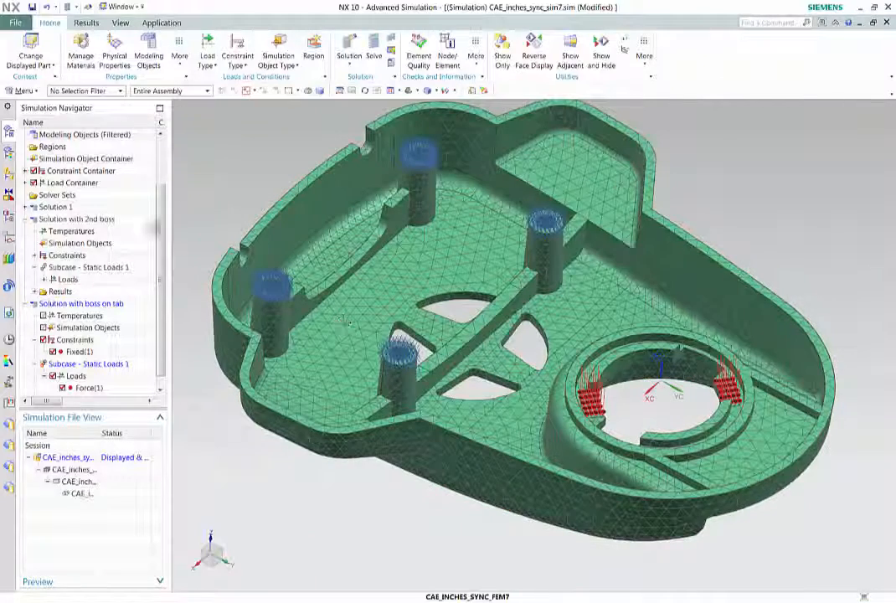
pyautogui.scroll(-1, 59, 302)
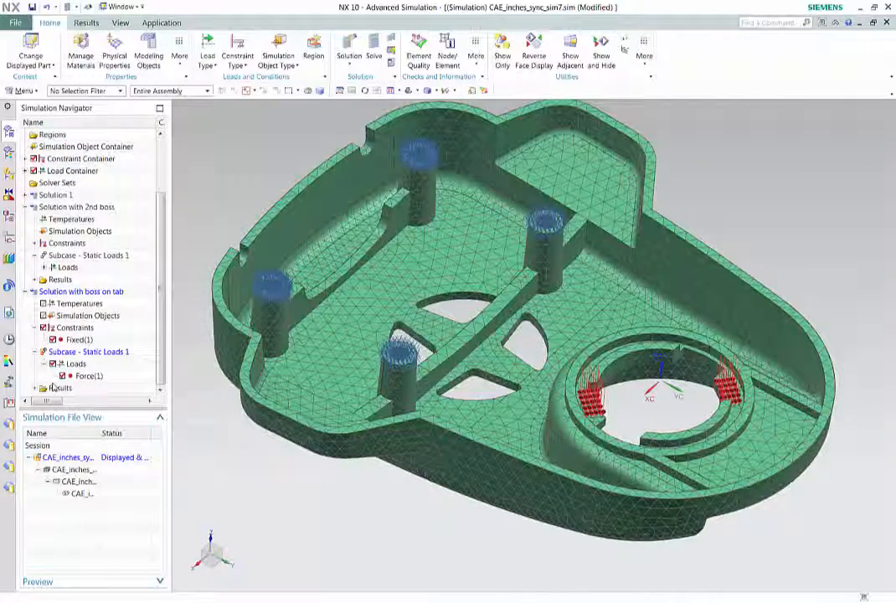
pyautogui.doubleClick(55, 388)
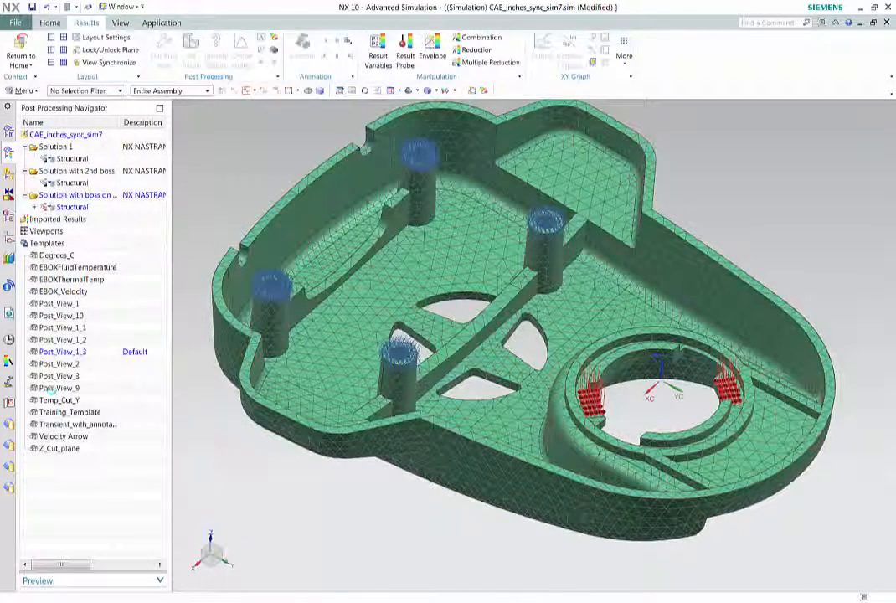
pyautogui.click(35, 207)
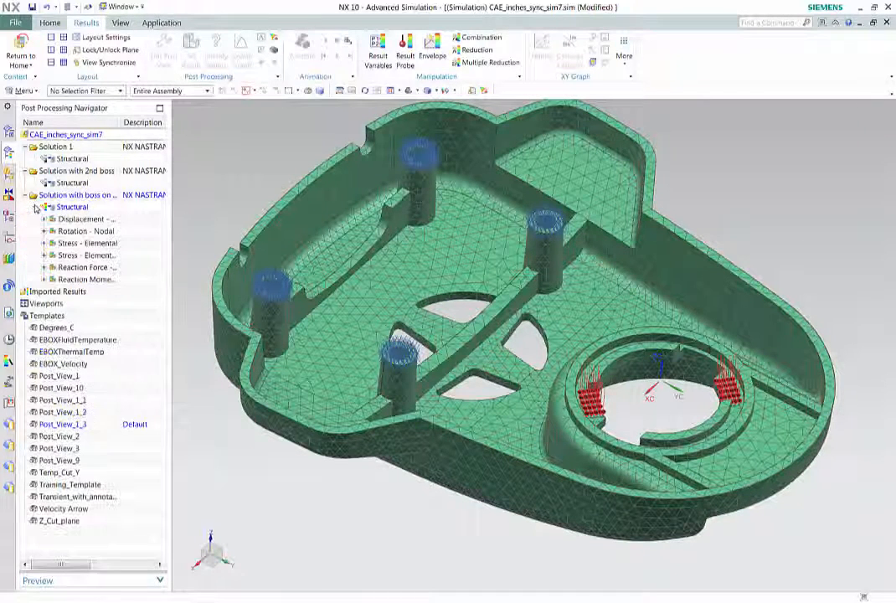
# Split the display into four viewports and plot the boss-on-tab solution's Stress - Element-Nodal result in the lower-left viewport.
pyautogui.click(65, 38)
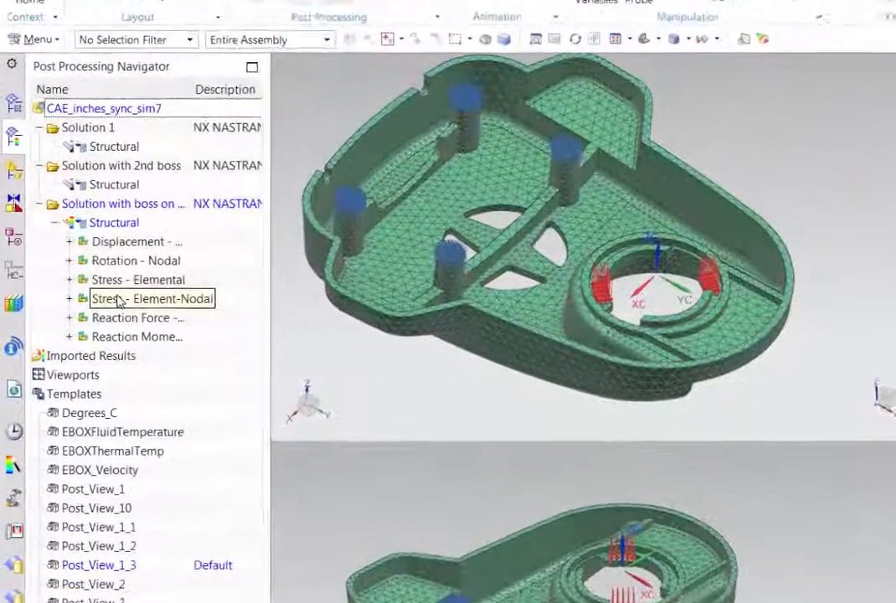
pyautogui.doubleClick(76, 256)
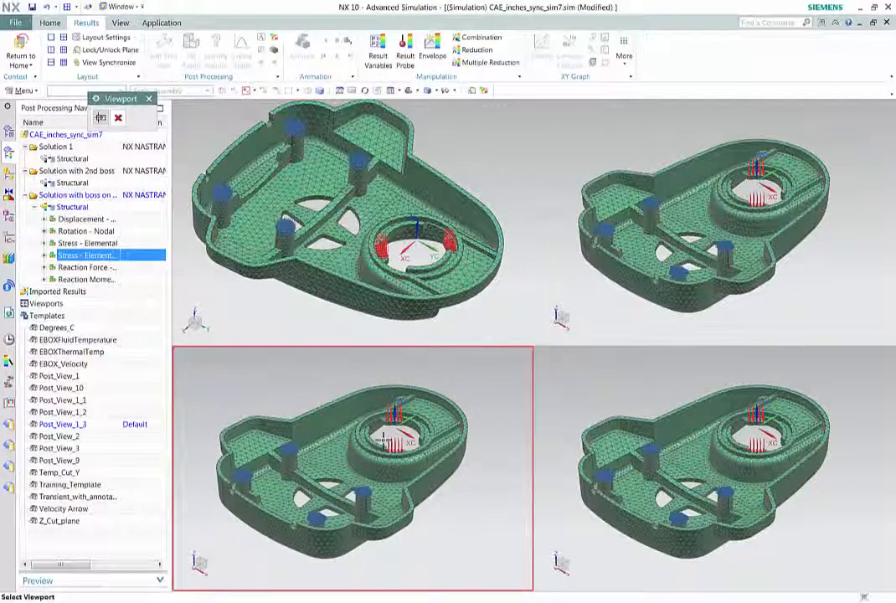
pyautogui.click(383, 440)
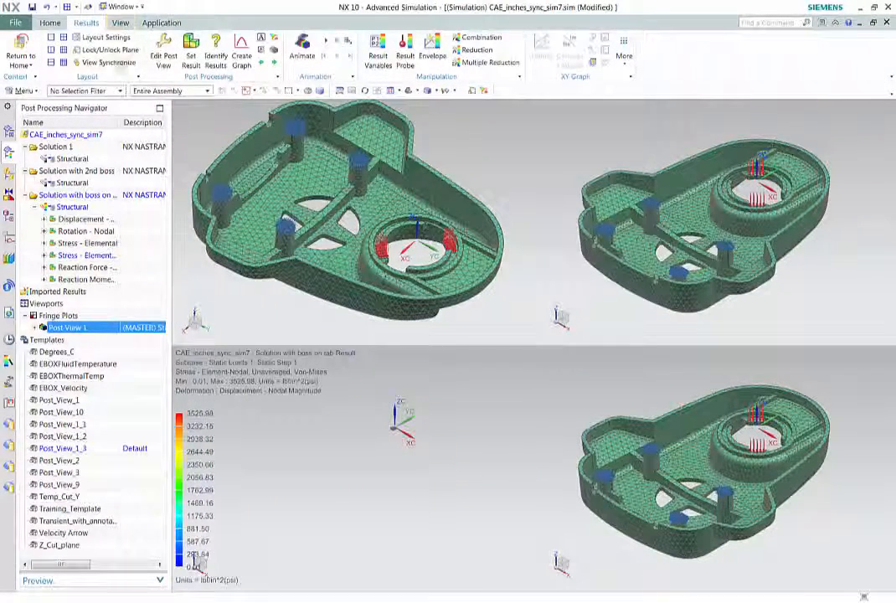
# Load the structural results of "Solution with 2nd boss" and plot their Stress - Element-Nodal result in the upper-right viewport.
pyautogui.doubleClick(67, 182)
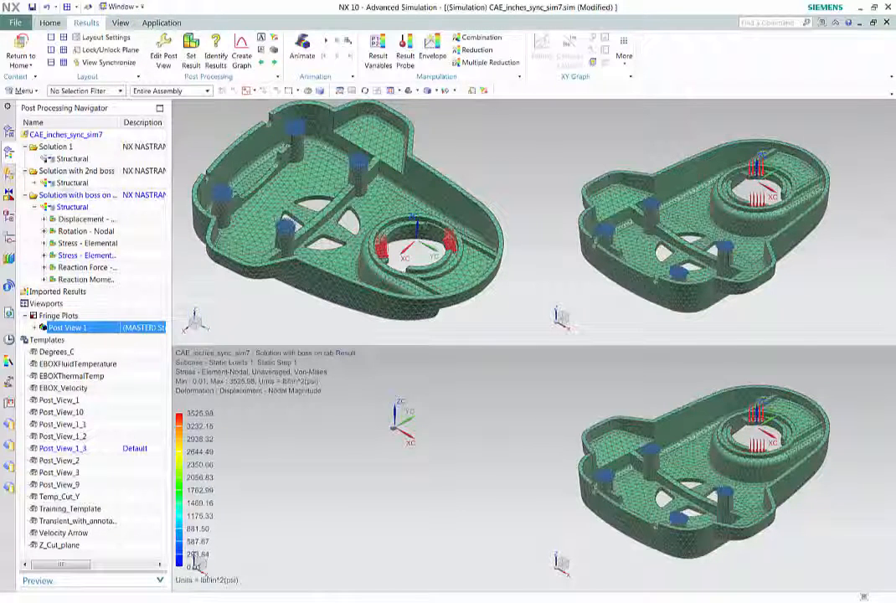
pyautogui.doubleClick(84, 230)
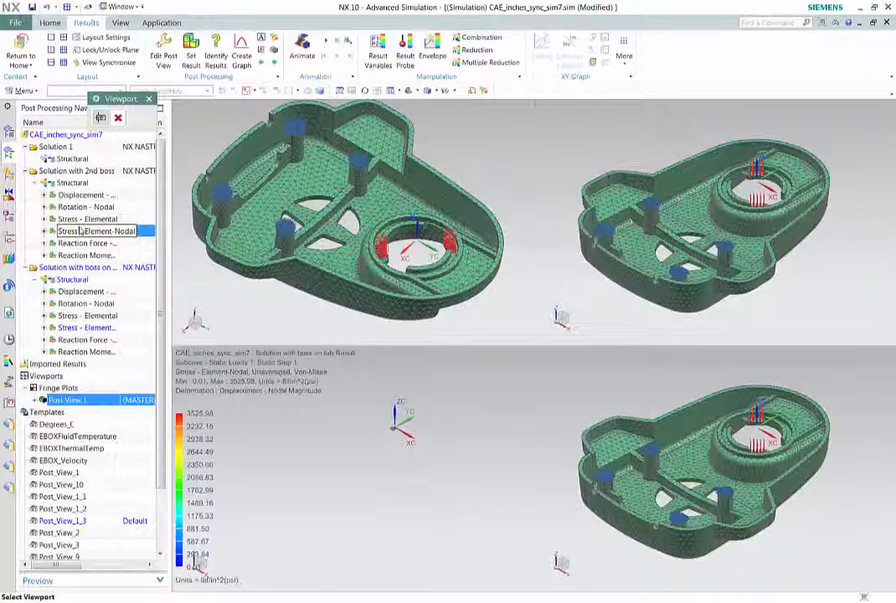
pyautogui.click(687, 222)
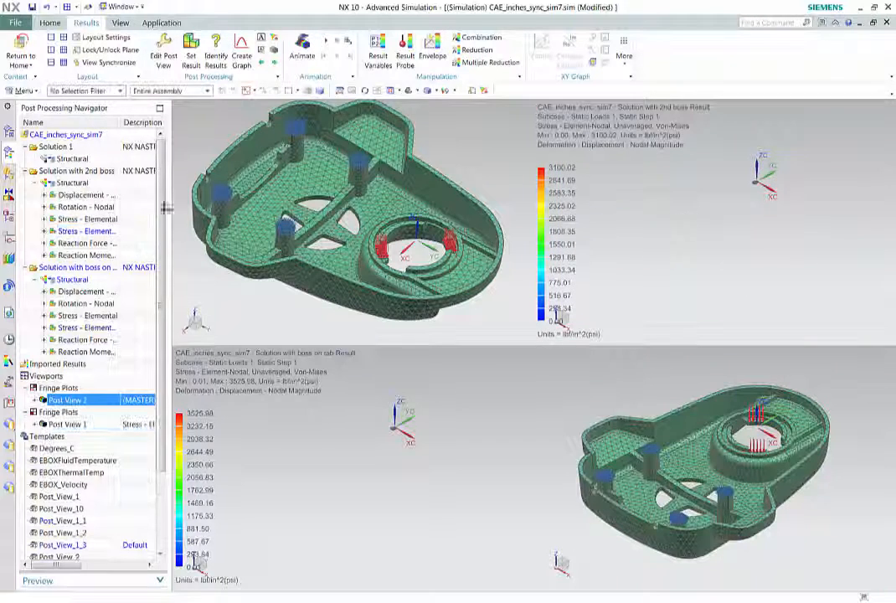
# Load the structural results of Solution 1 and plot their Stress - Element-Nodal result in the upper-left viewport.
pyautogui.doubleClick(67, 159)
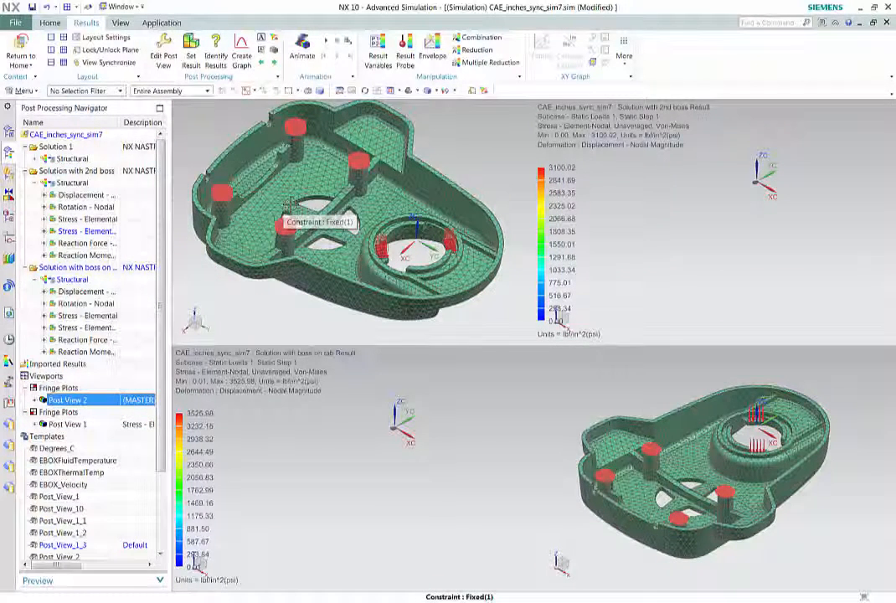
pyautogui.click(35, 159)
pyautogui.moveTo(65, 211); pyautogui.dragTo(344, 207)
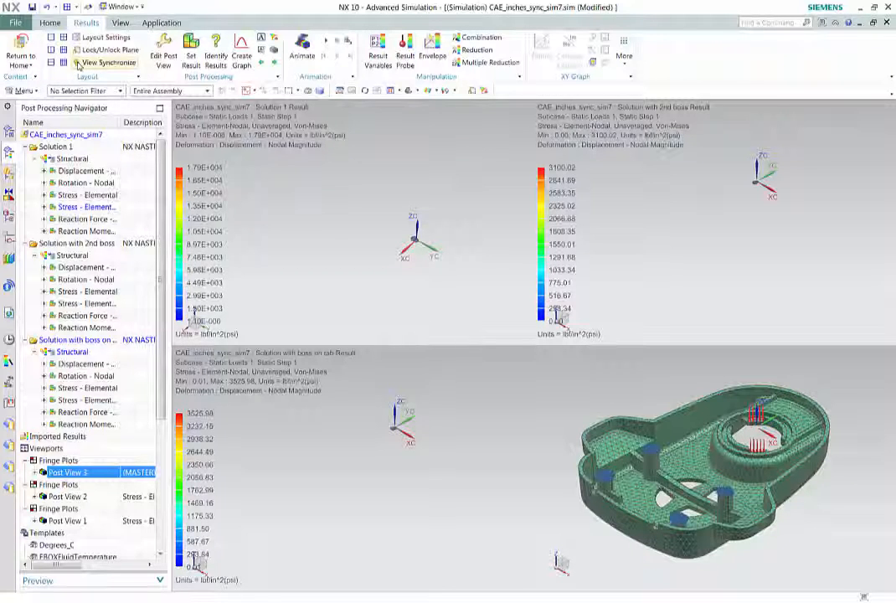
# Synchronize the views of all four viewports.
pyautogui.click(102, 62)
pyautogui.click(596, 188)
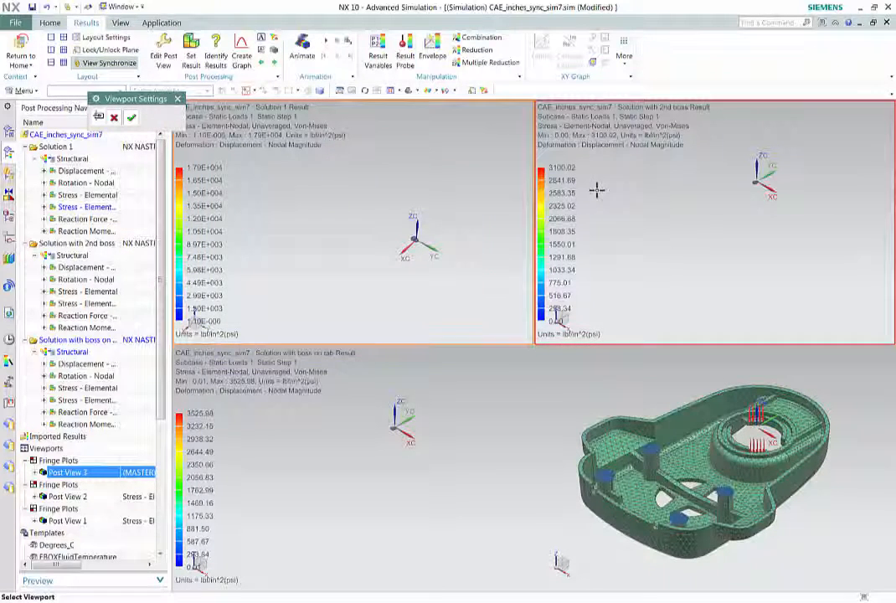
pyautogui.click(492, 376)
pyautogui.click(576, 380)
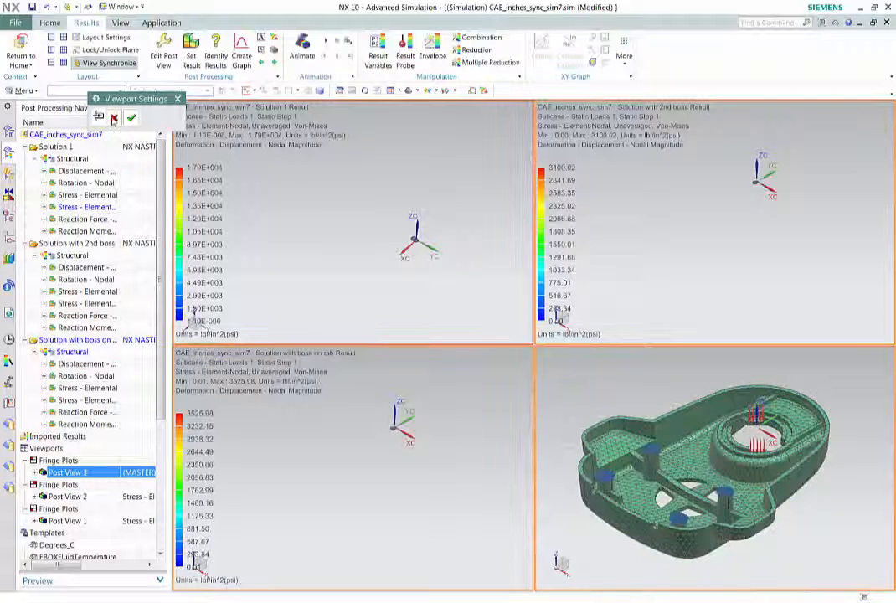
pyautogui.click(132, 119)
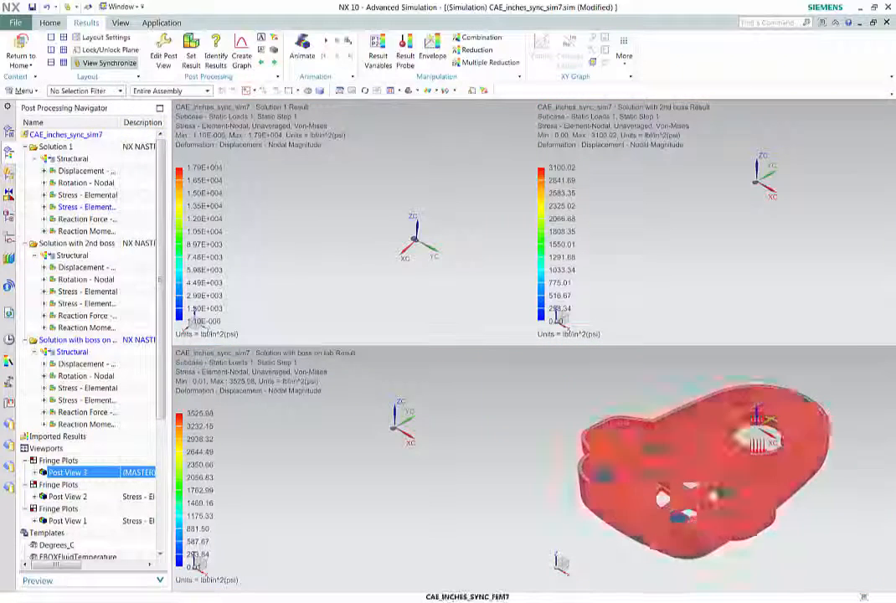
# Fit the models in the synchronized viewports and orient them together to compare the stress distribution of the three designs.
pyautogui.moveTo(709, 499); pyautogui.dragTo(711, 479, button='middle')
pyautogui.moveTo(322, 172); pyautogui.dragTo(236, 189, button='middle')
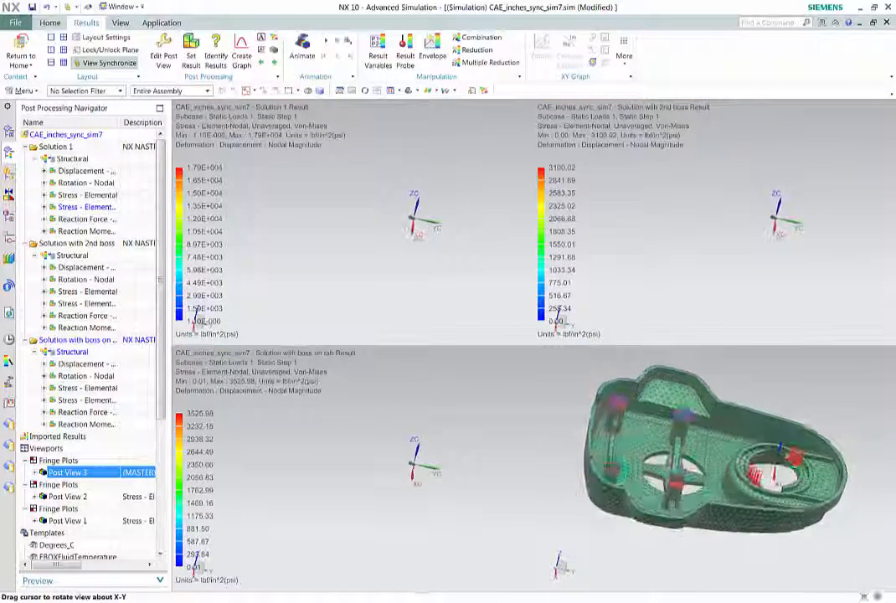
pyautogui.click(120, 23)
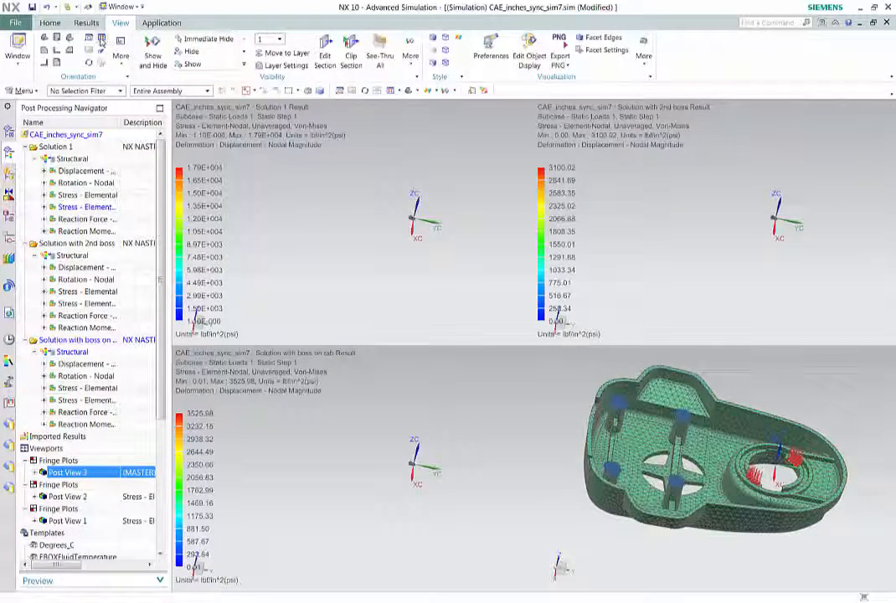
pyautogui.click(88, 35)
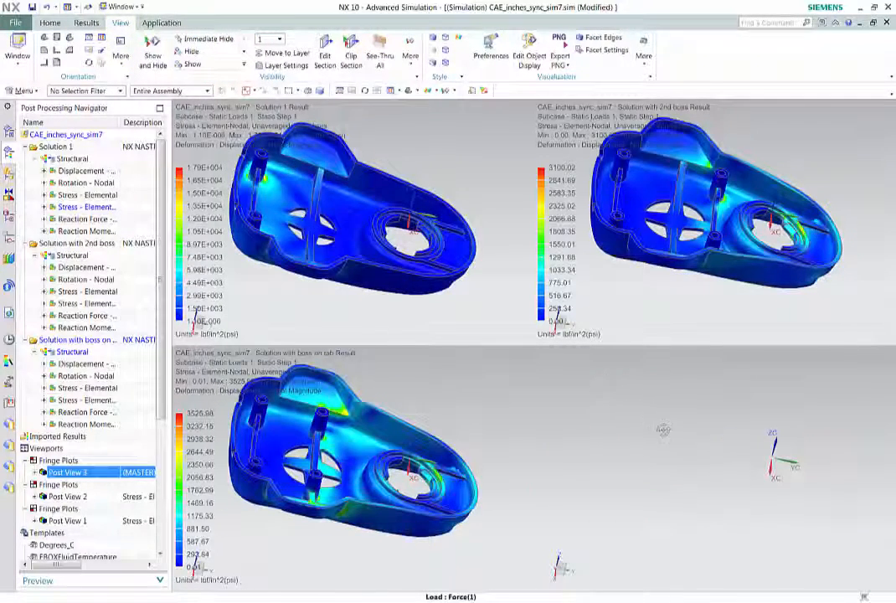
pyautogui.moveTo(664, 430)
pyautogui.mouseDown(button='middle')
pyautogui.moveTo(676, 424)
pyautogui.moveTo(662, 430)
pyautogui.mouseUp(button='middle')
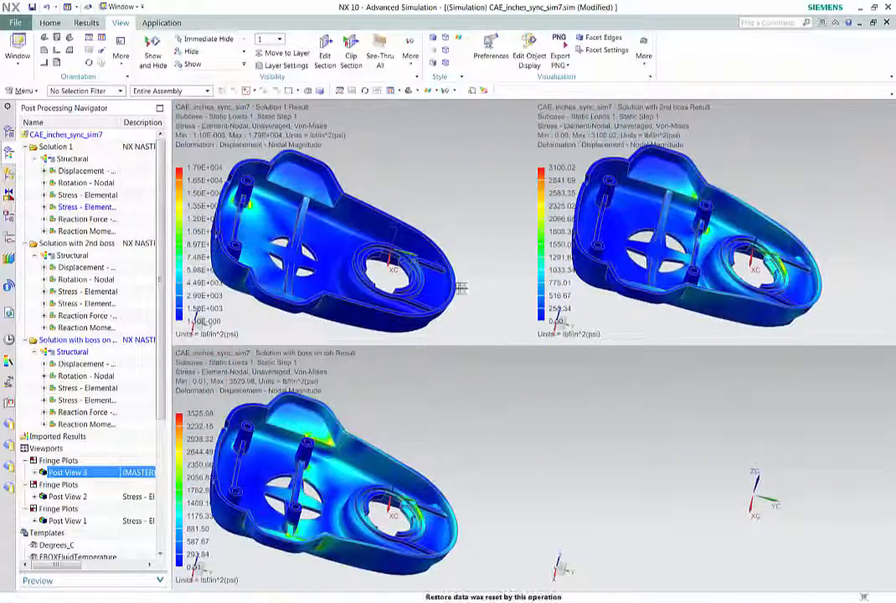
pyautogui.moveTo(415, 266); pyautogui.dragTo(399, 254, button='middle')
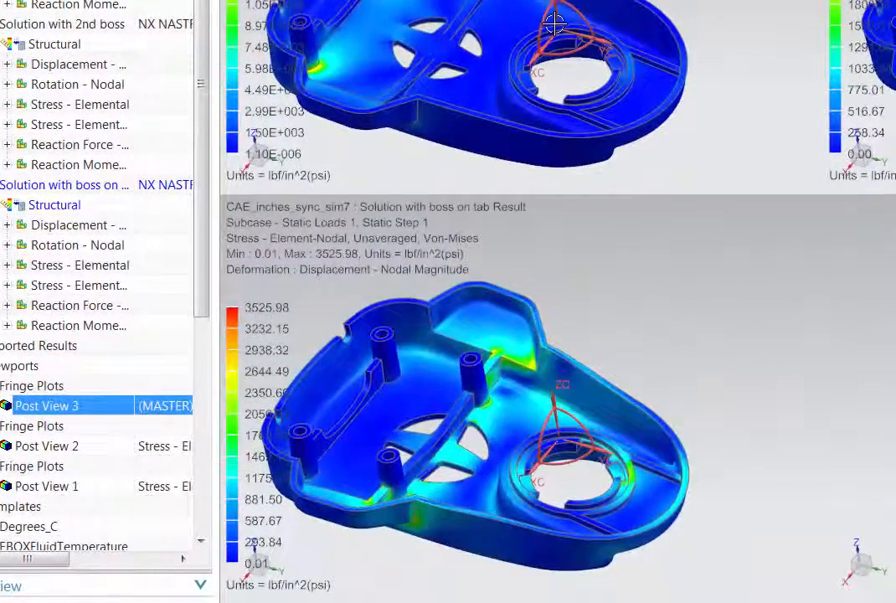
pyautogui.scroll(-2, 444, 229)
pyautogui.scroll(2, 571, 12)
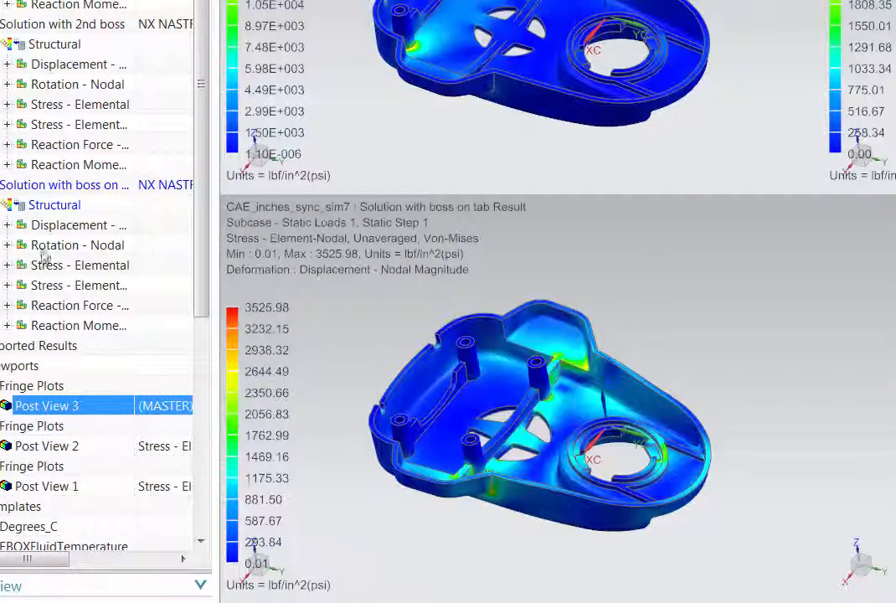
# Set the stress units of all three post views to N/mm^2(MPa), and switch to the PowerPoint slide show.
pyautogui.keyDown('ctrl'); pyautogui.click(57, 452); pyautogui.keyUp('ctrl')
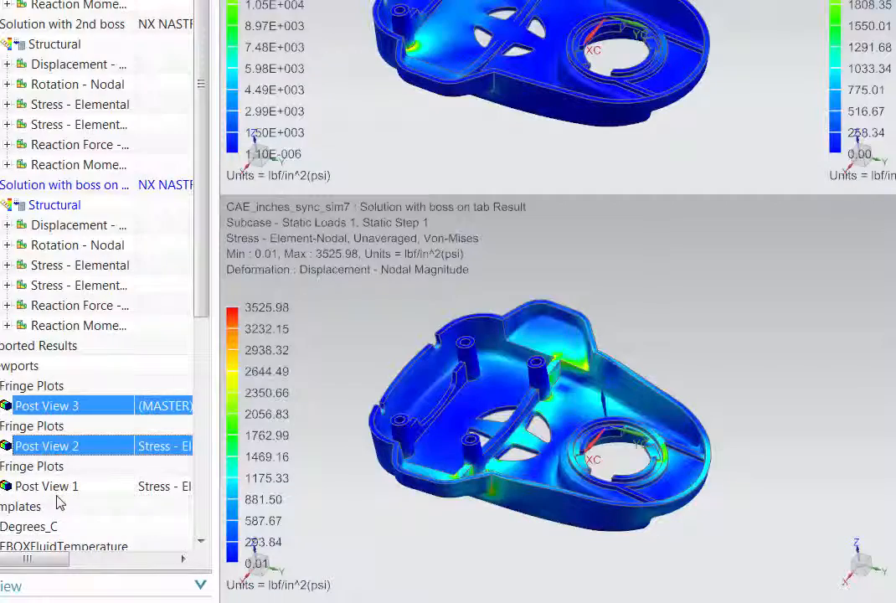
pyautogui.keyDown('ctrl'); pyautogui.click(51, 485); pyautogui.keyUp('ctrl')
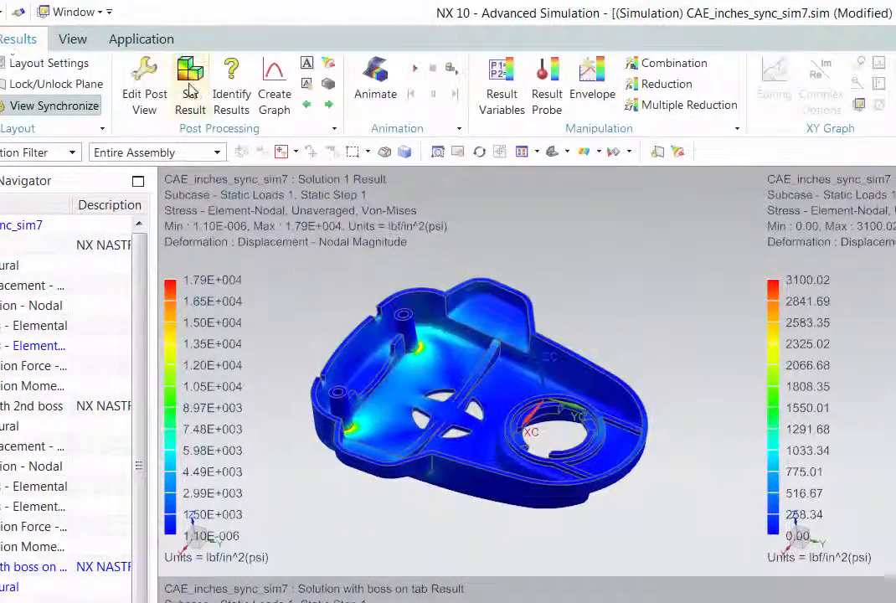
pyautogui.click(191, 90)
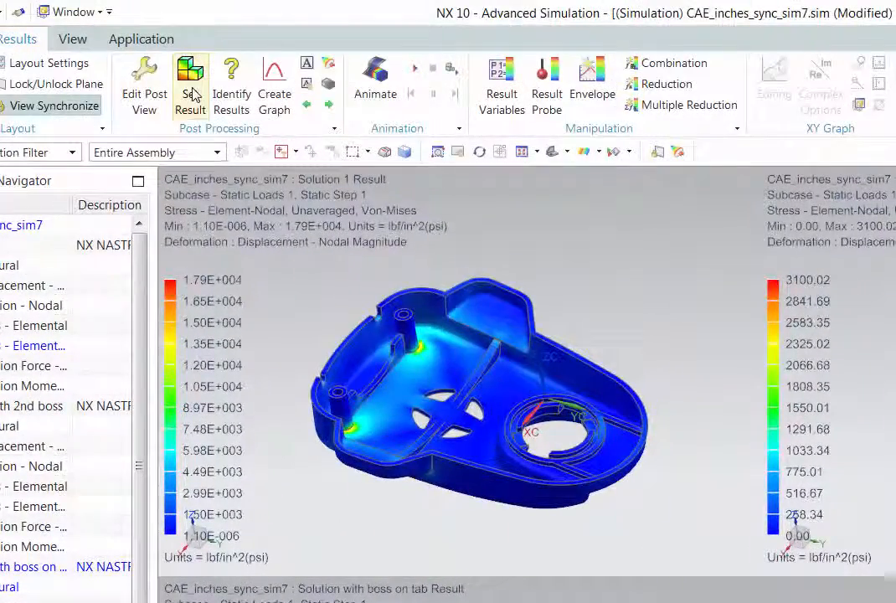
pyautogui.click(229, 365)
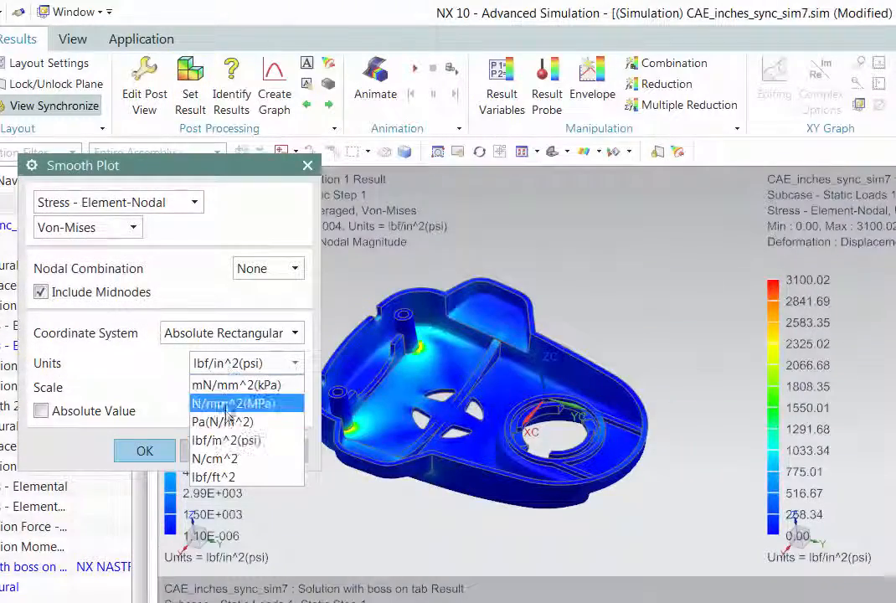
pyautogui.click(232, 403)
pyautogui.click(138, 455)
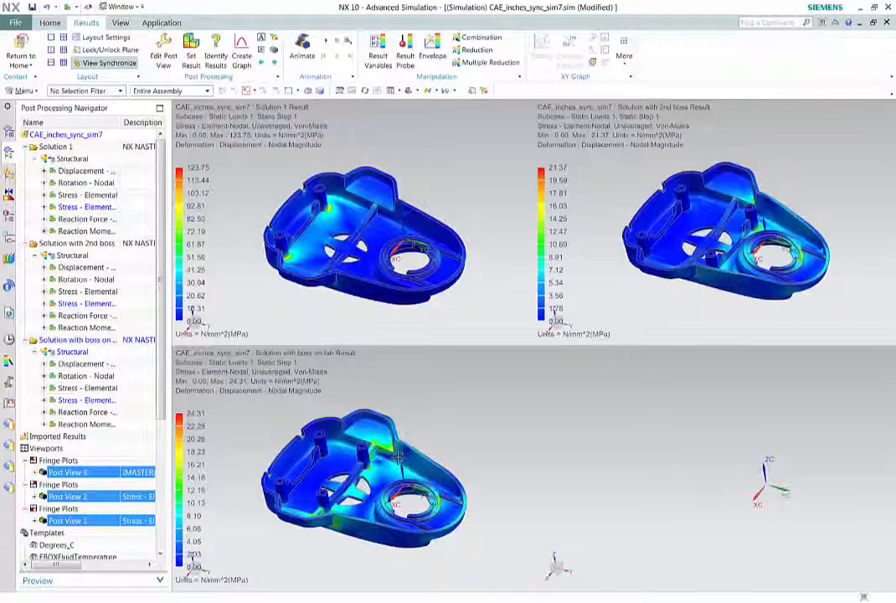
pyautogui.hotkey('alt', 'Tab')
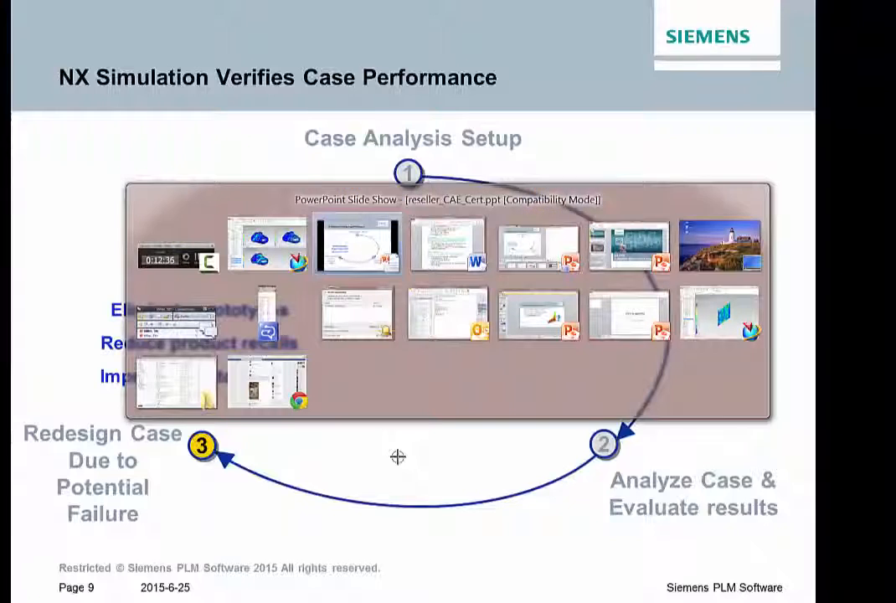